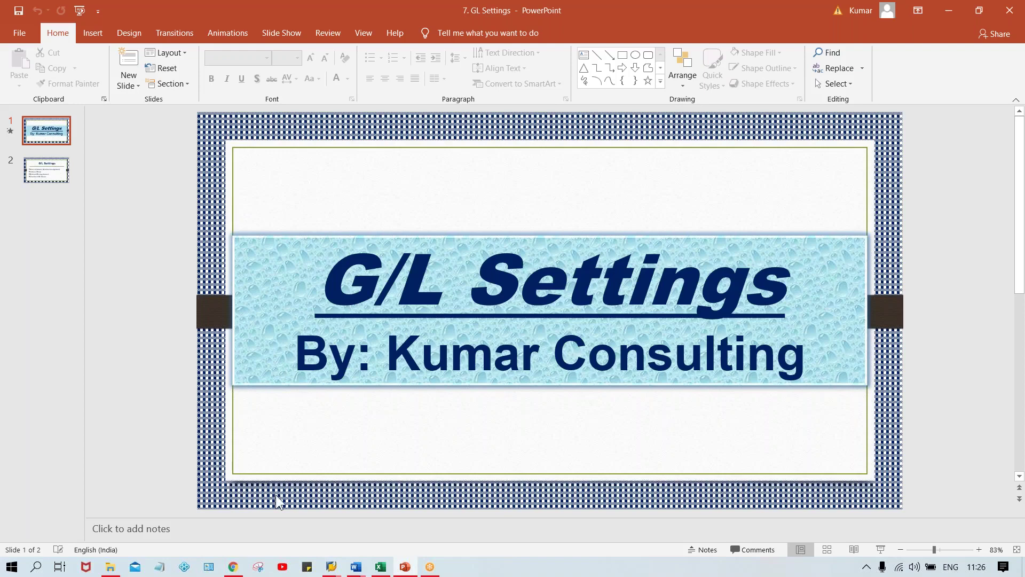
Switch to the SAP Easy Access session and open transaction FS00 for central G/L account maintenance
mouse_move(331, 567)
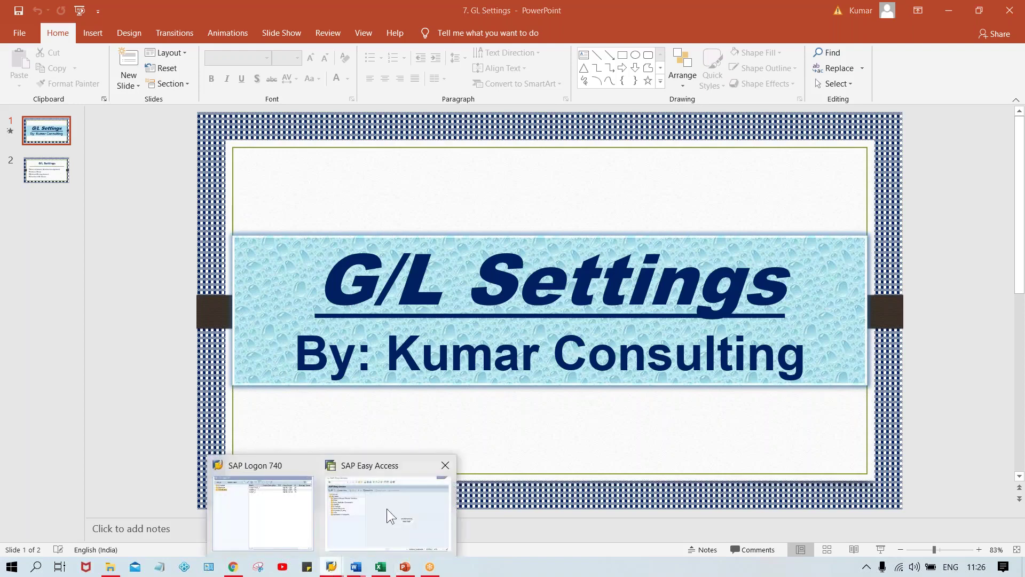
left_click(387, 508)
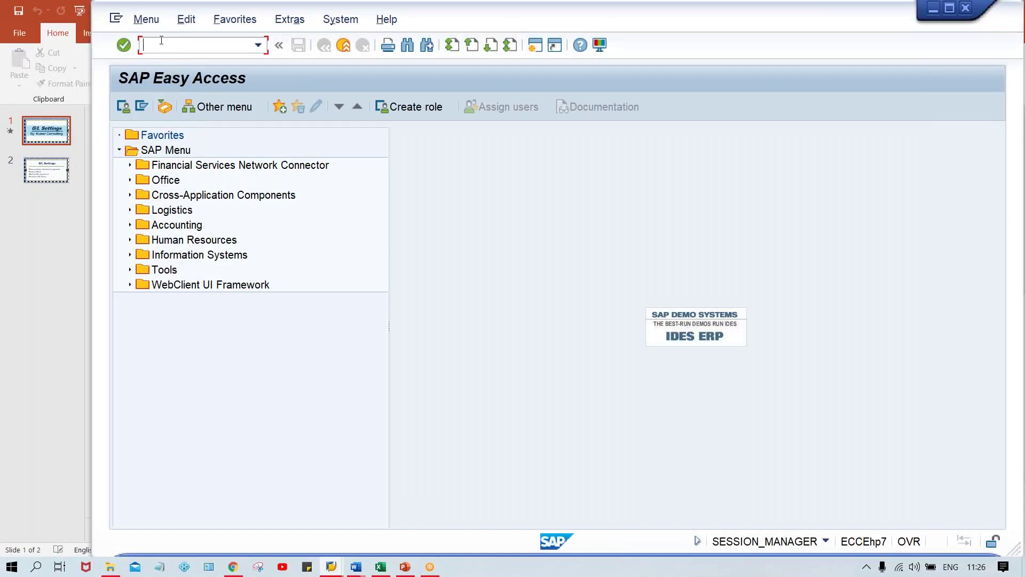
key("Caps_Lock")
type("FS00")
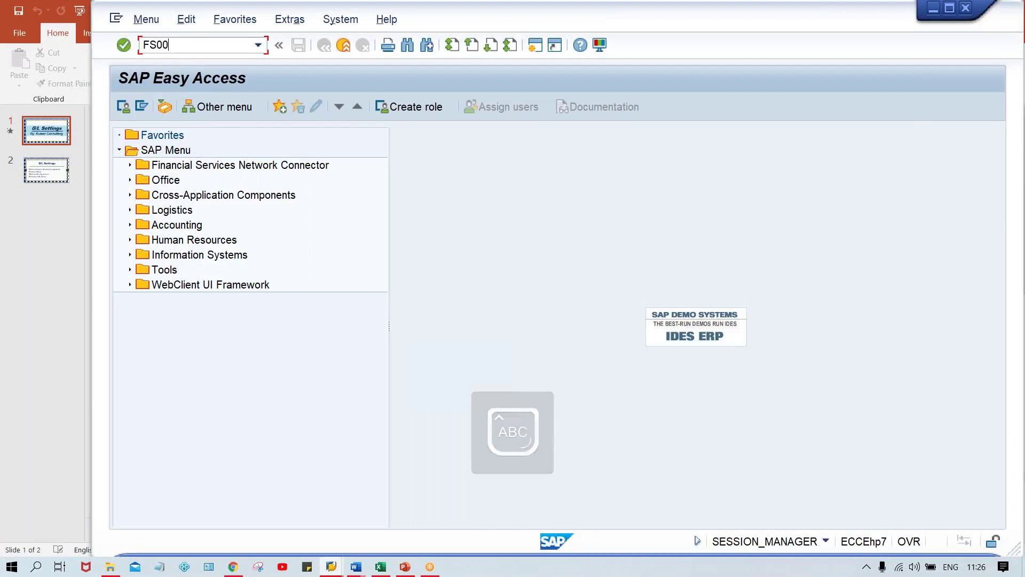
key("Return")
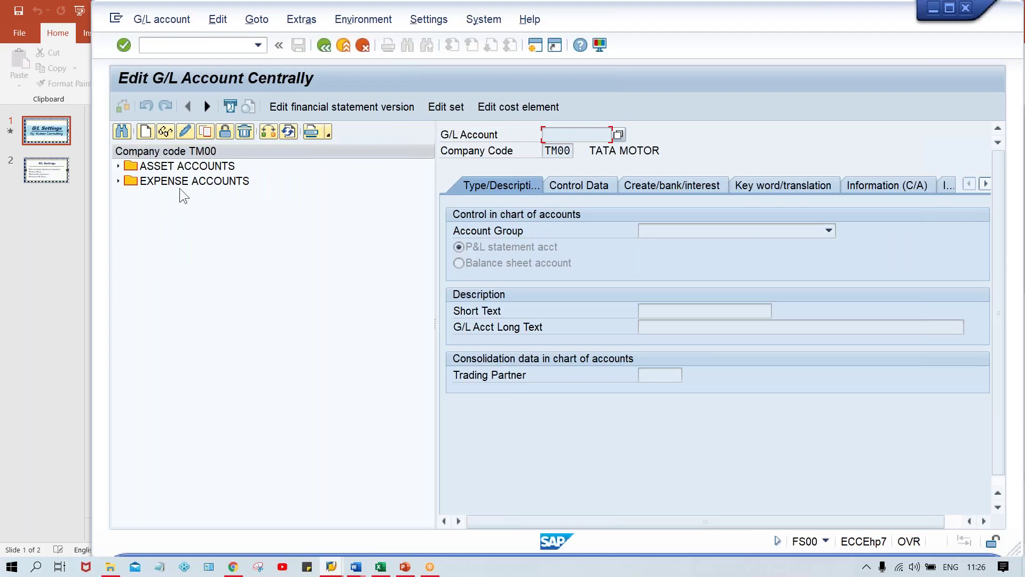
Display HDFC BANK ACT. under ASSET ACCOUNTS and examine the inflation key and tolerance group fields in its control data
double_click(168, 165)
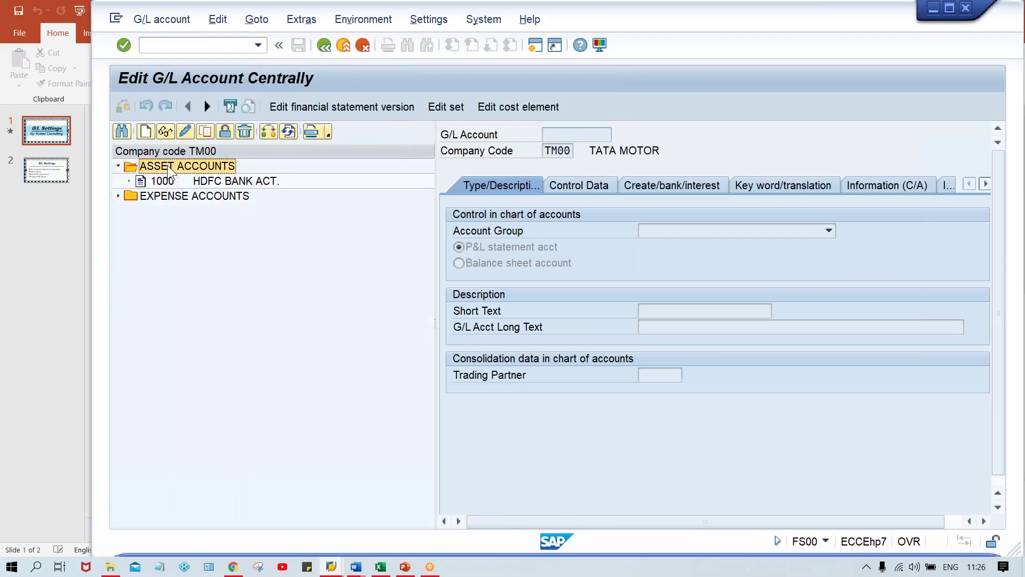
double_click(185, 184)
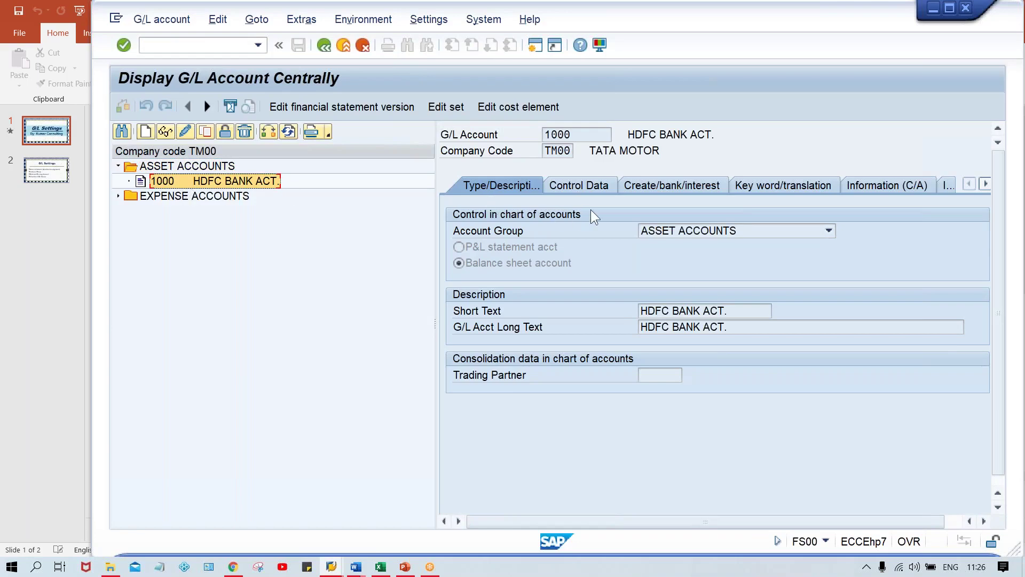
left_click(579, 185)
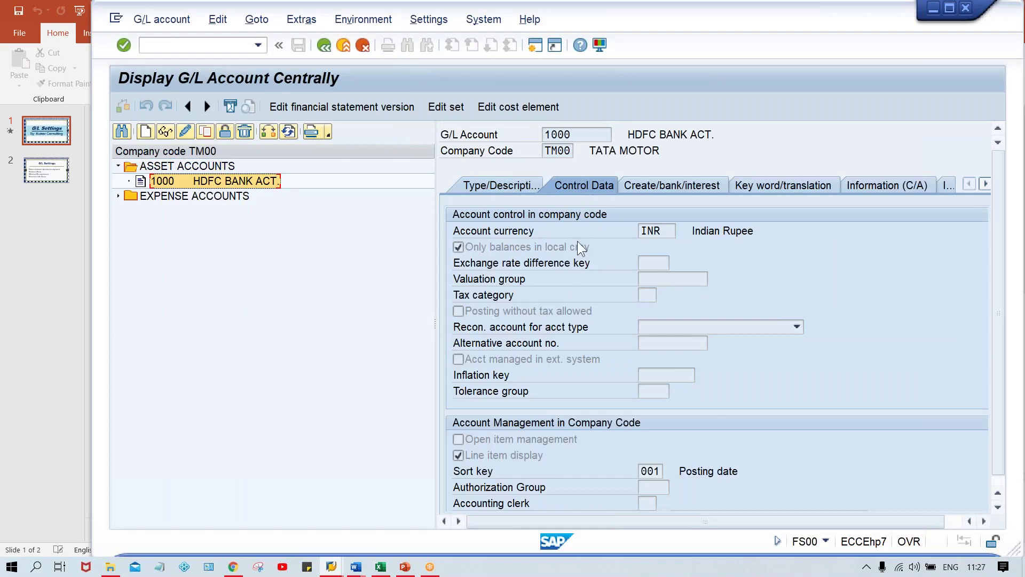
left_click(654, 374)
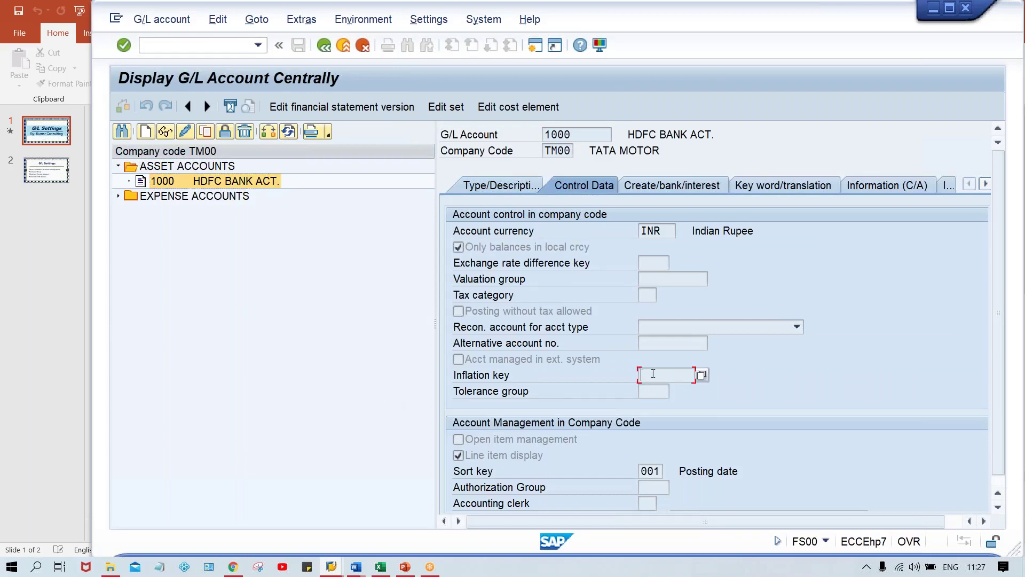
left_click(652, 393)
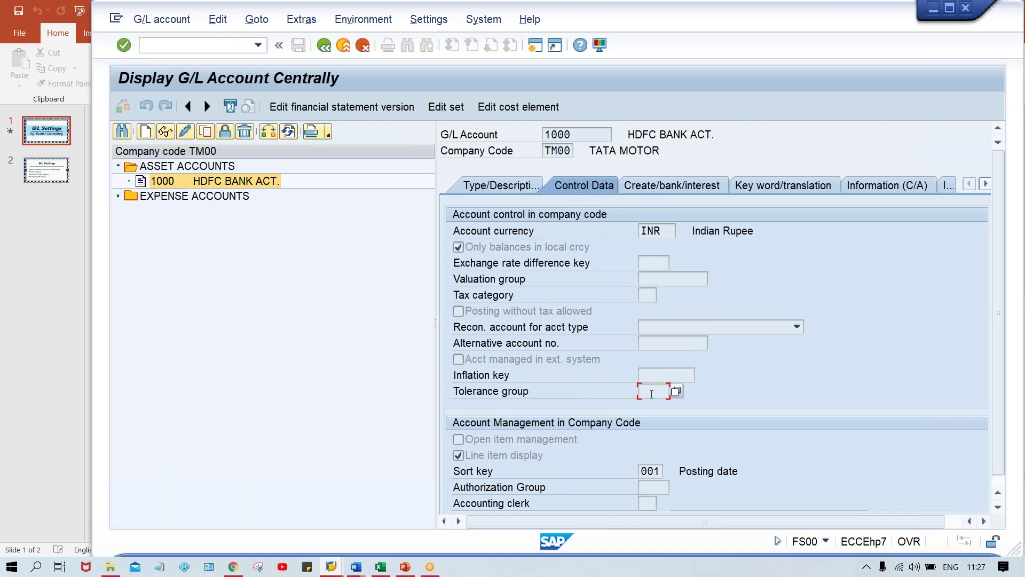
Switch HDFC BANK ACT. to change mode, check that the inflation key and tolerance group fields accept entries, and save without entering values
left_click(186, 132)
left_click(662, 374)
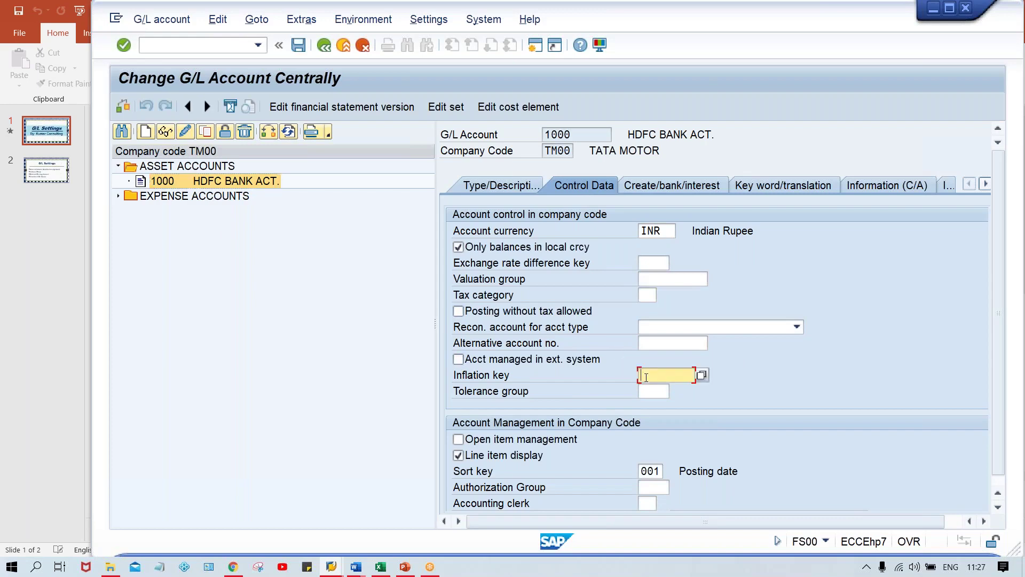
left_click(657, 392)
left_click(654, 375)
left_click(651, 391)
left_click(651, 375)
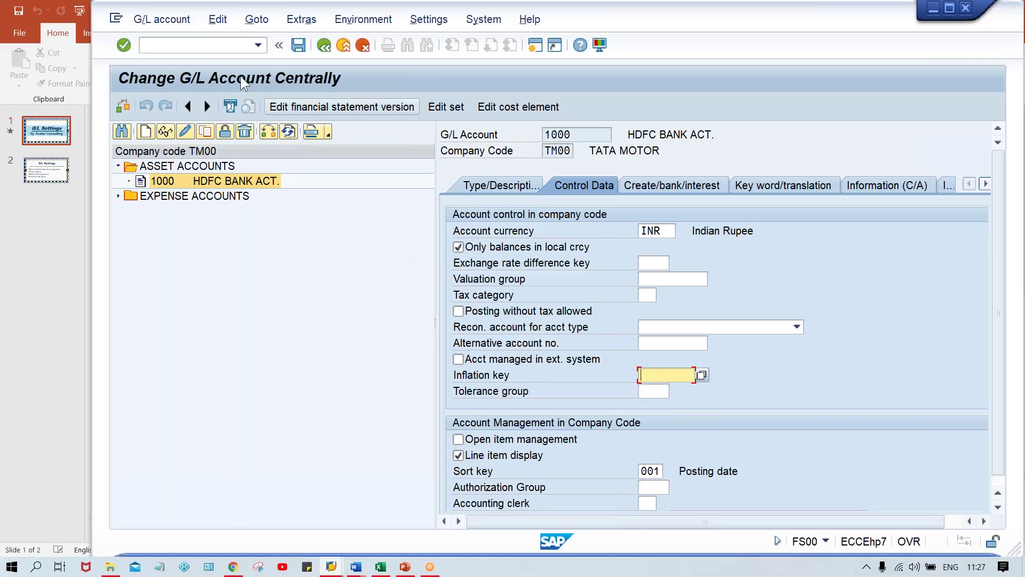
left_click(297, 45)
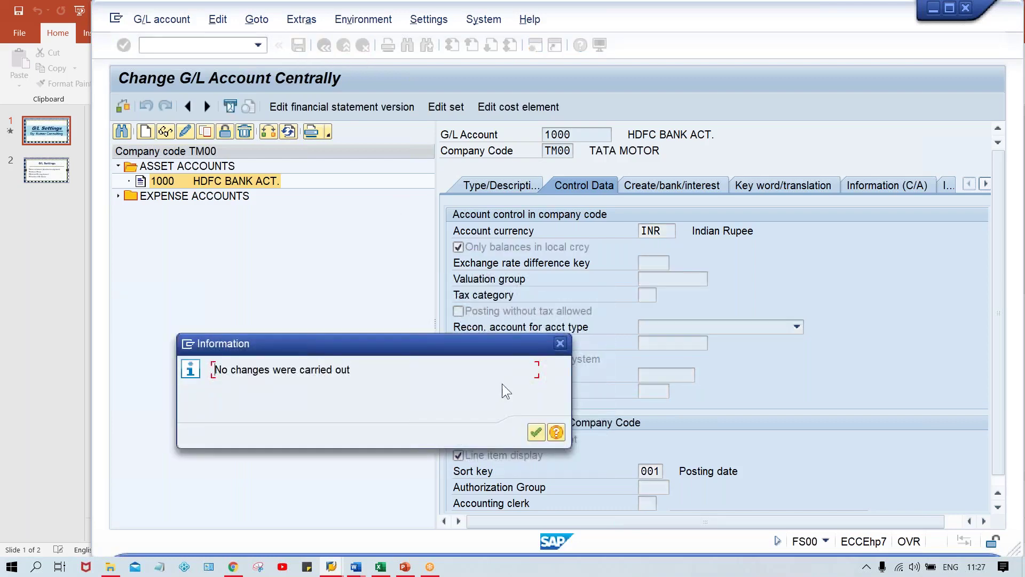
key("Return")
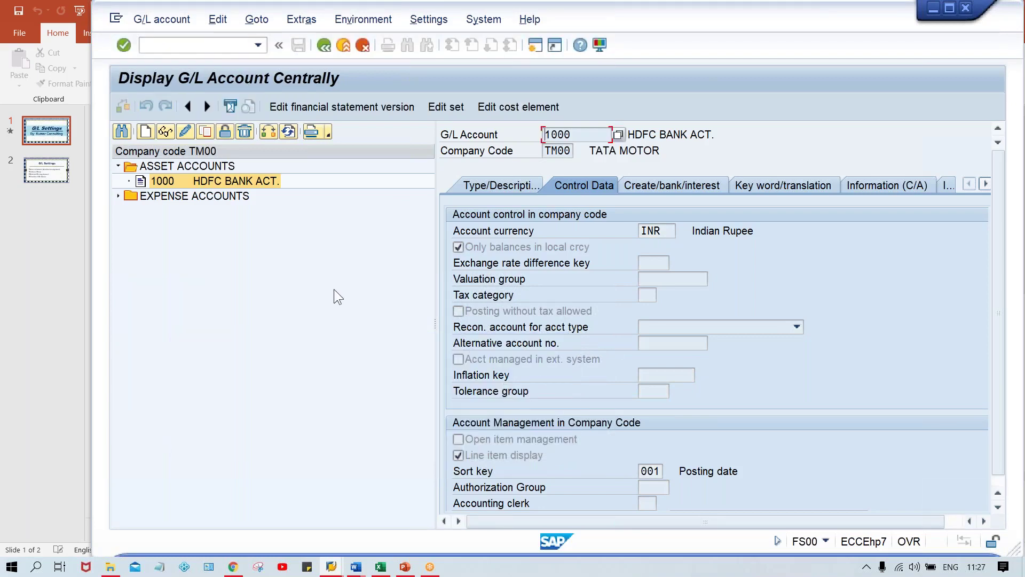
Open a second SAP session, and check the account group of HDFC BANK ACT. in the first session
left_click(532, 47)
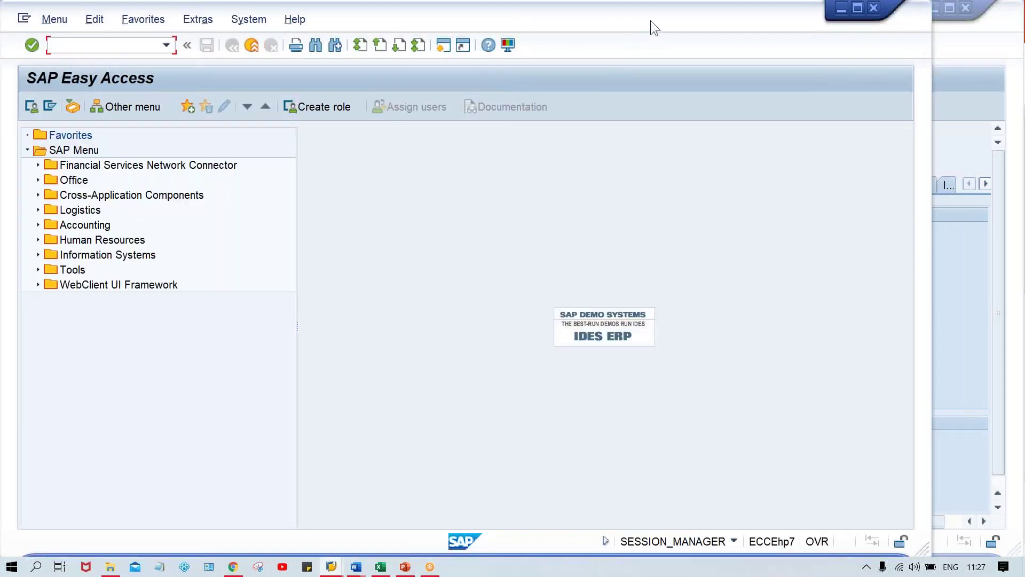
left_click_drag(651, 20, 742, 21)
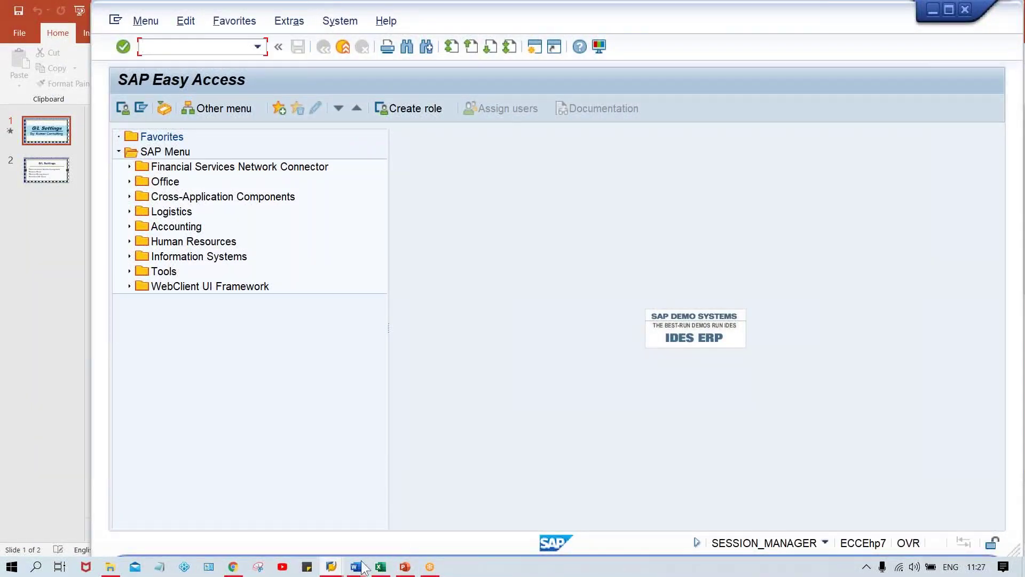
mouse_move(331, 567)
left_click(309, 510)
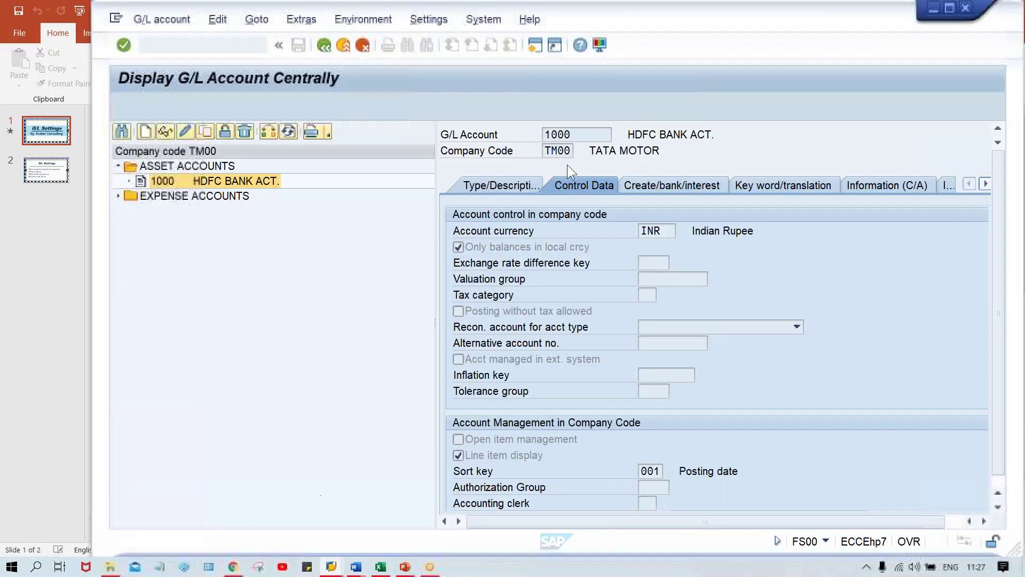
left_click(482, 187)
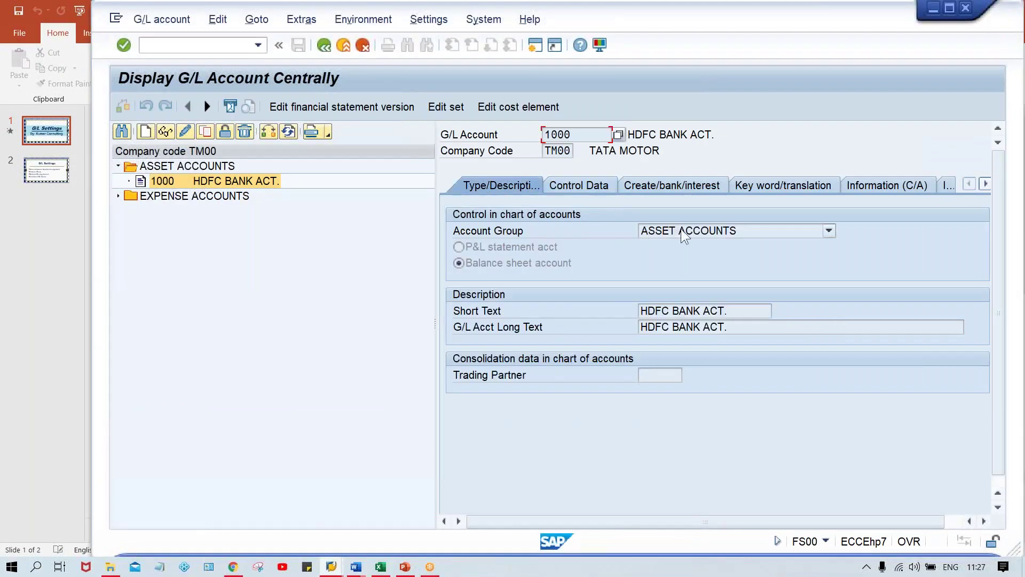
In the second session, run transaction OBD4 and position the G/L account groups list at chart of accounts TCOA
mouse_move(331, 569)
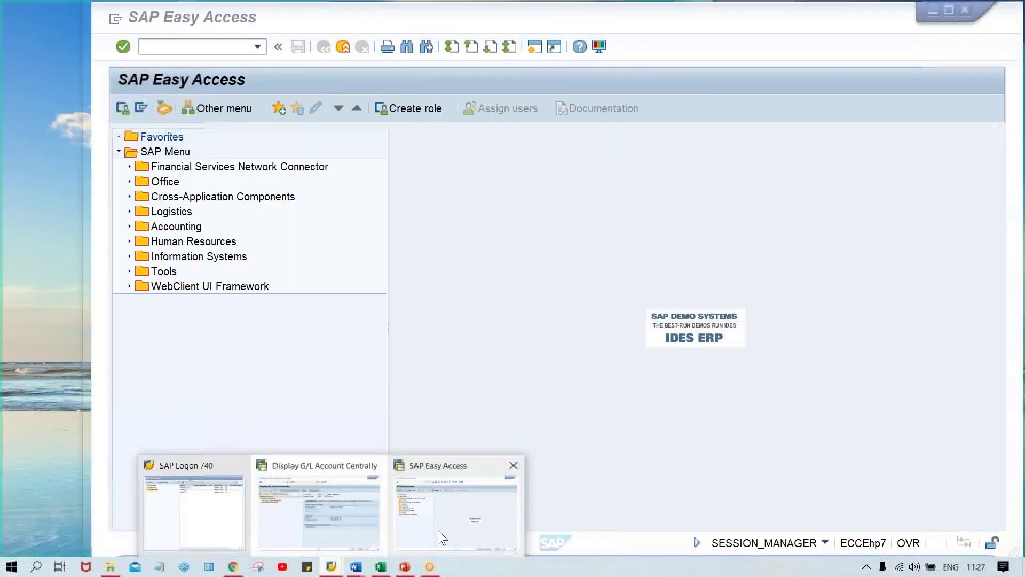
left_click(438, 530)
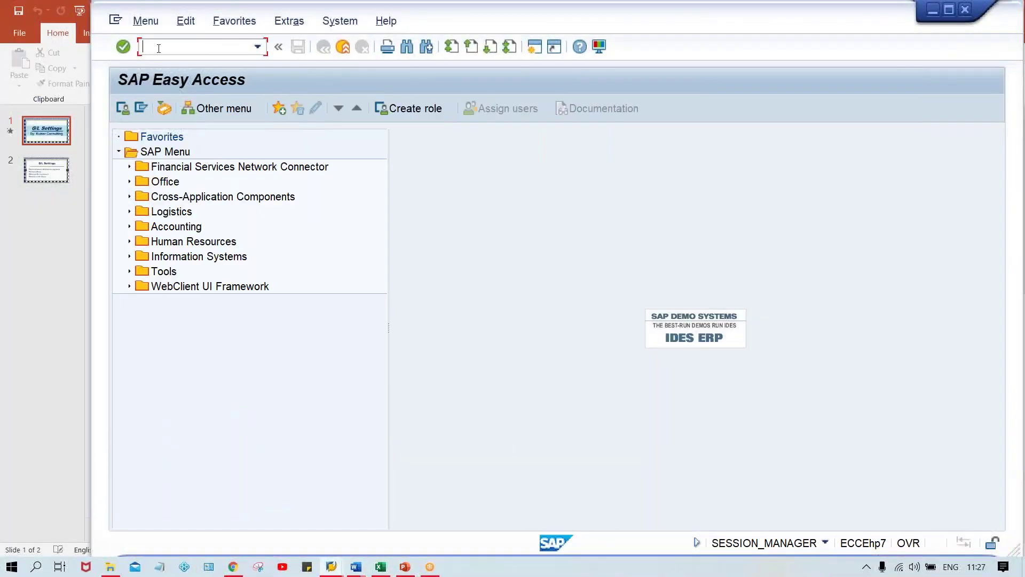
type("OBD4")
key("Return")
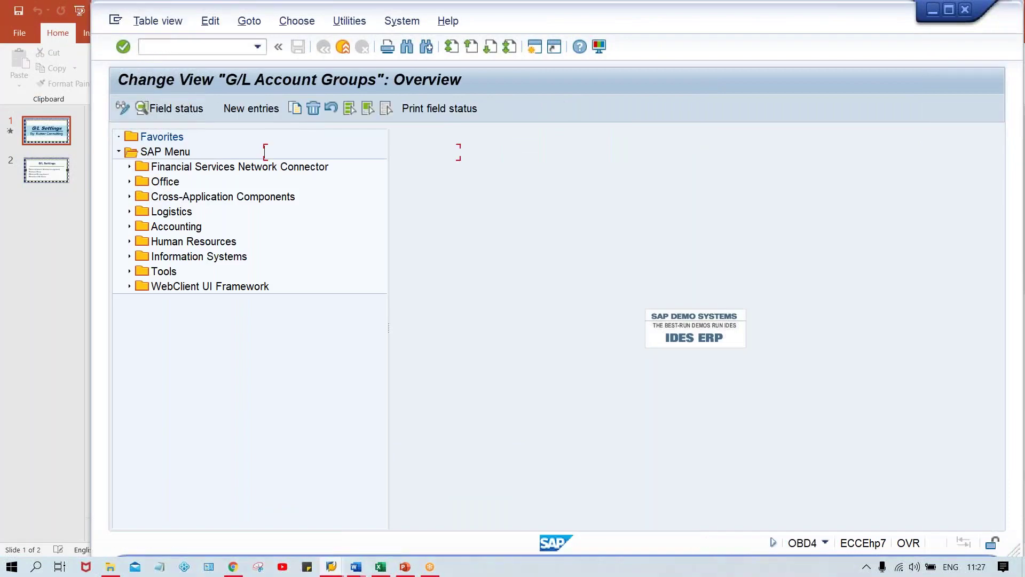
left_click(303, 524)
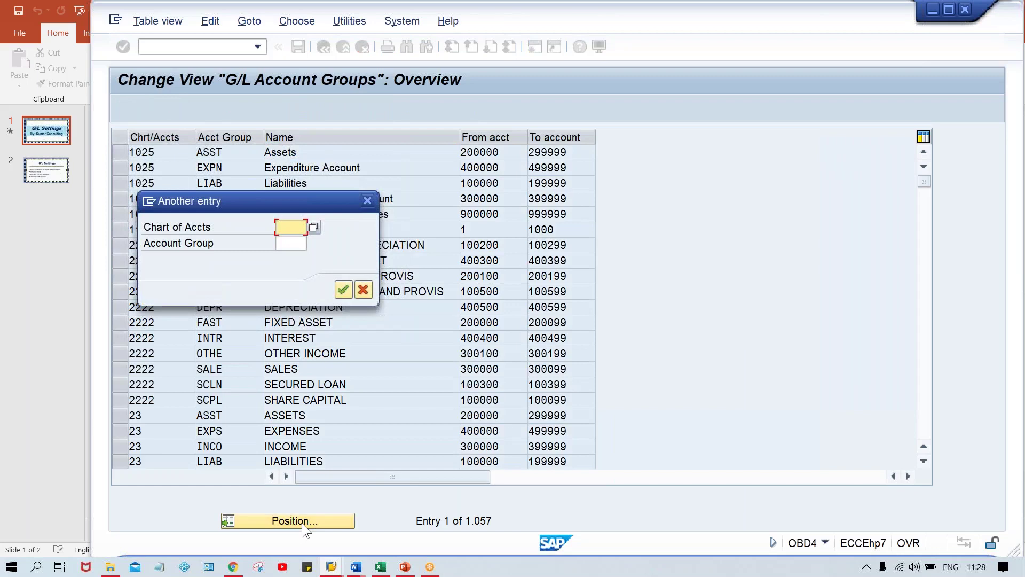
type("TCOA")
key("Return")
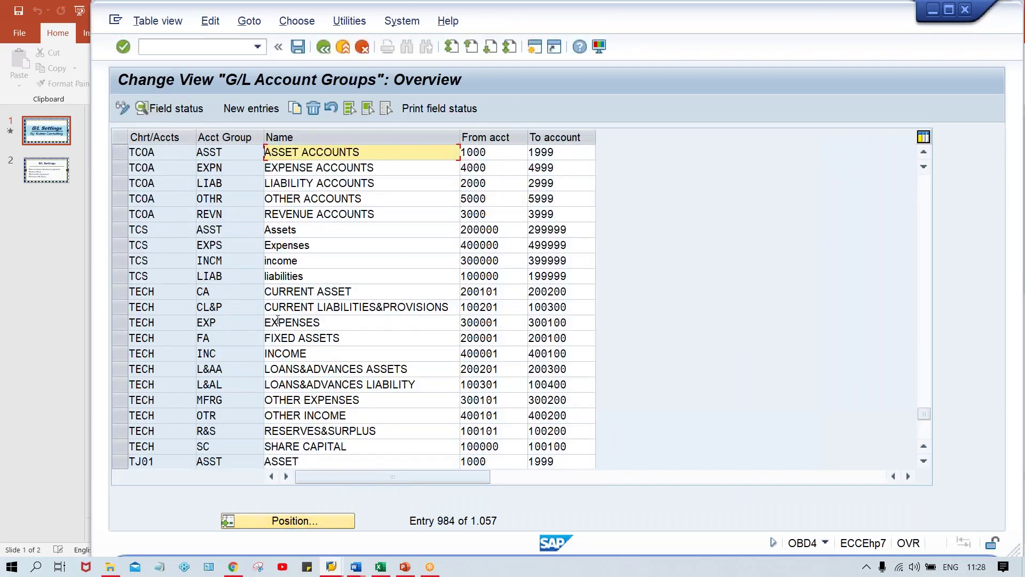
Set Inflation key and Tolerance group to Suppress in the account control field status of TCOA group ASST, and save
left_click(224, 154)
key("F2")
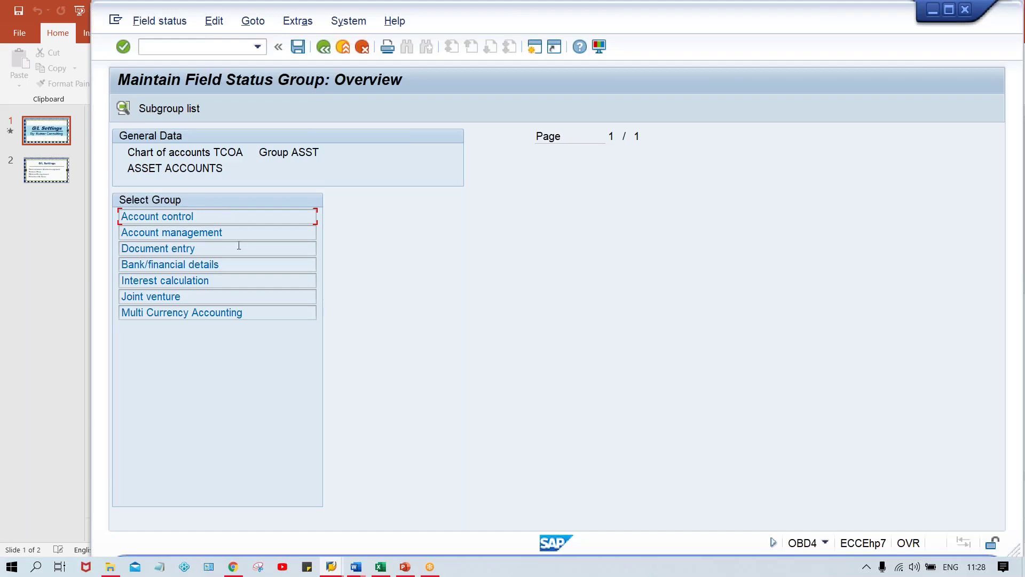
double_click(237, 214)
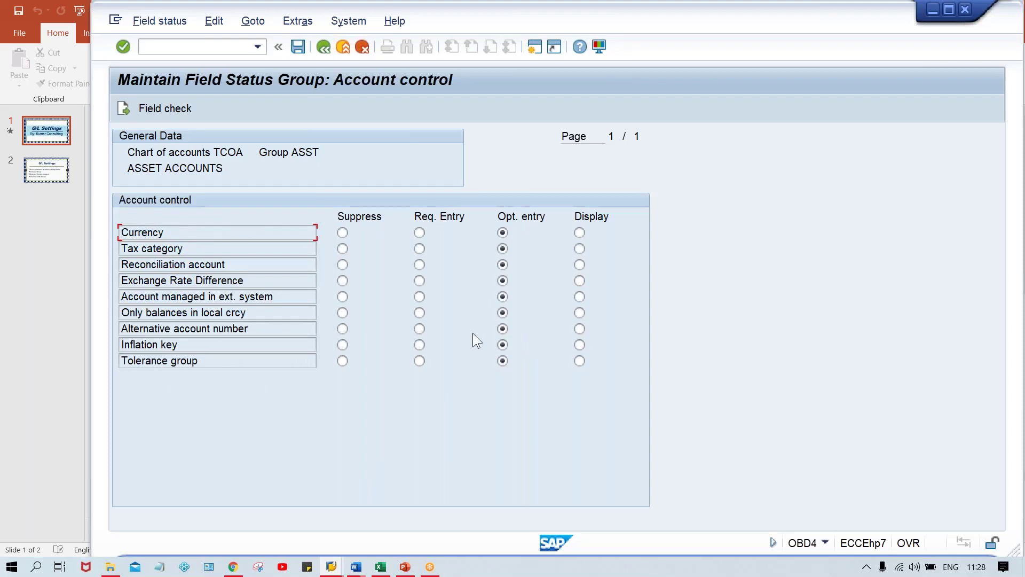
left_click(343, 345)
left_click(342, 361)
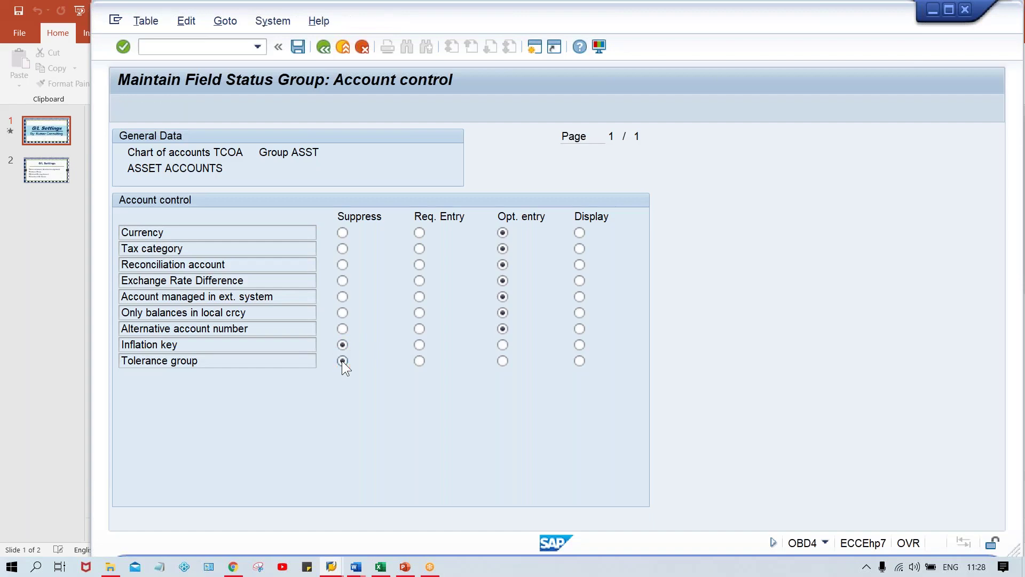
key("ctrl+s")
key("Return")
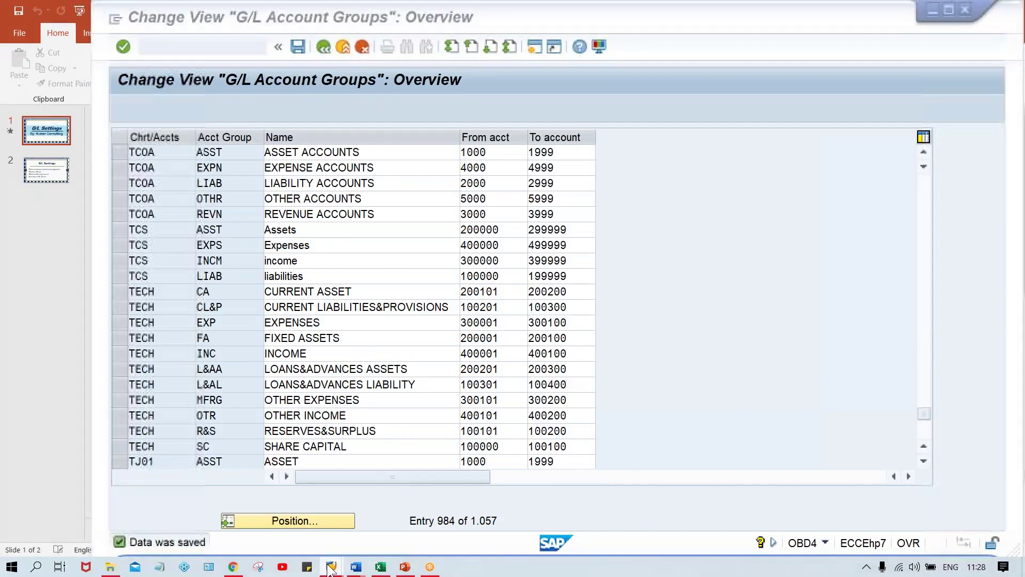
Switch to the session displaying the G/L account and restart transaction FS00 with /NFS00
mouse_move(331, 568)
left_click(321, 491)
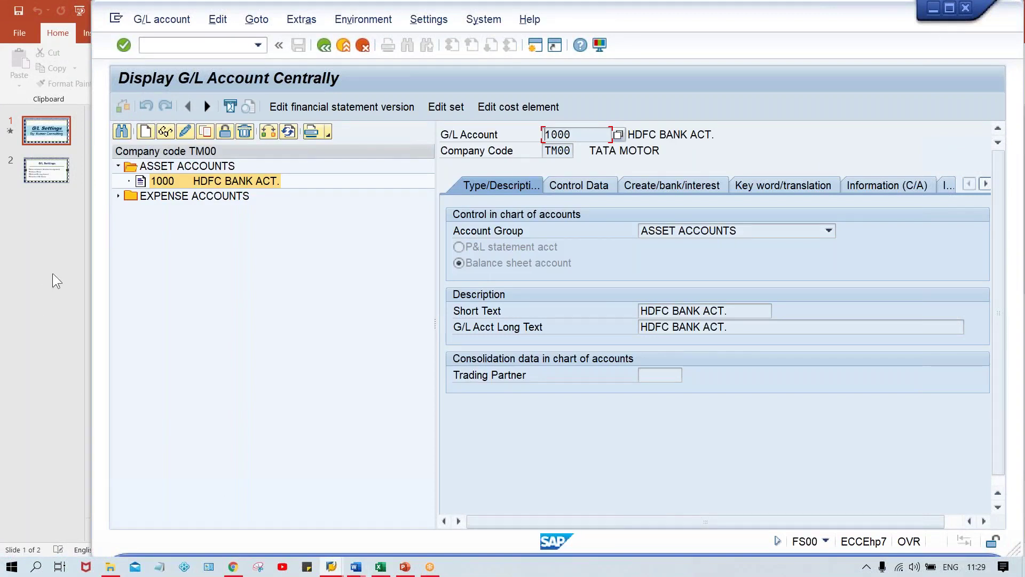
left_click(172, 47)
type("/NFS00")
key("Return")
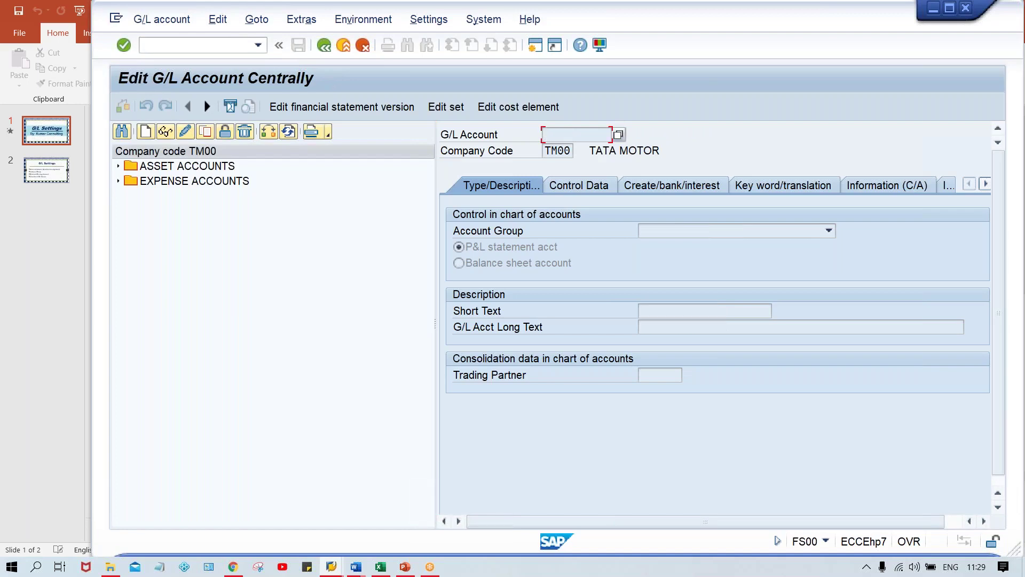
Display HDFC BANK ACT. under ASSET ACCOUNTS and check its control data for the inflation key and tolerance group fields
double_click(193, 167)
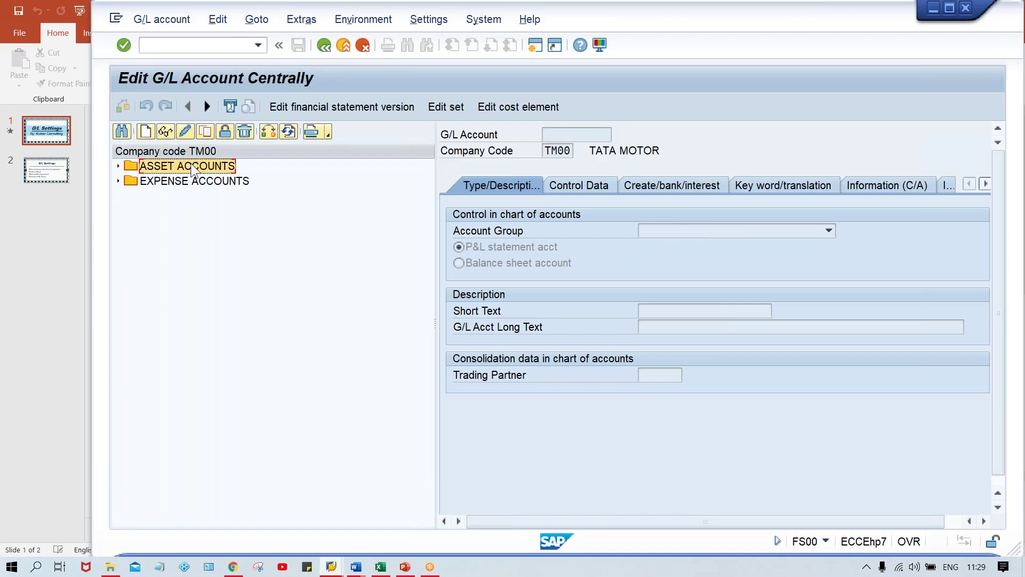
double_click(214, 181)
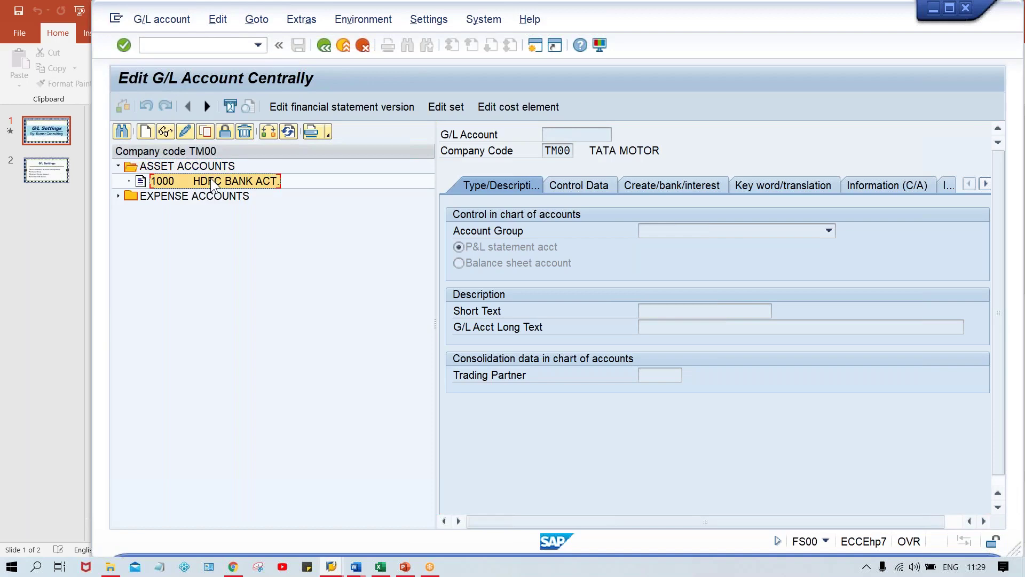
left_click(575, 187)
left_click(650, 357)
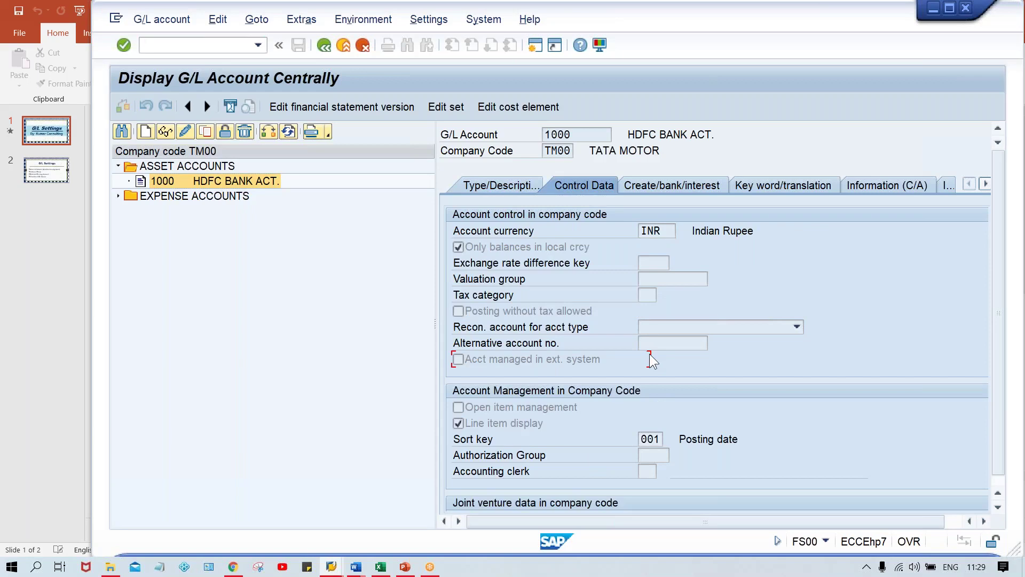
Return to the account groups session, set Inflation key and Tolerance group to required entry in the account control of TCOA group ASST, and save
key("Return")
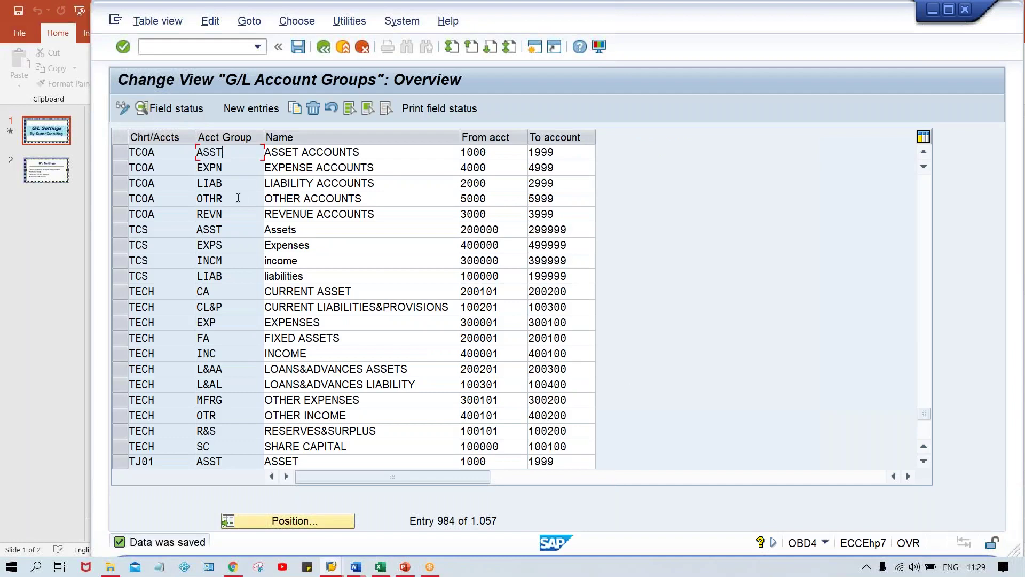
left_click(169, 109)
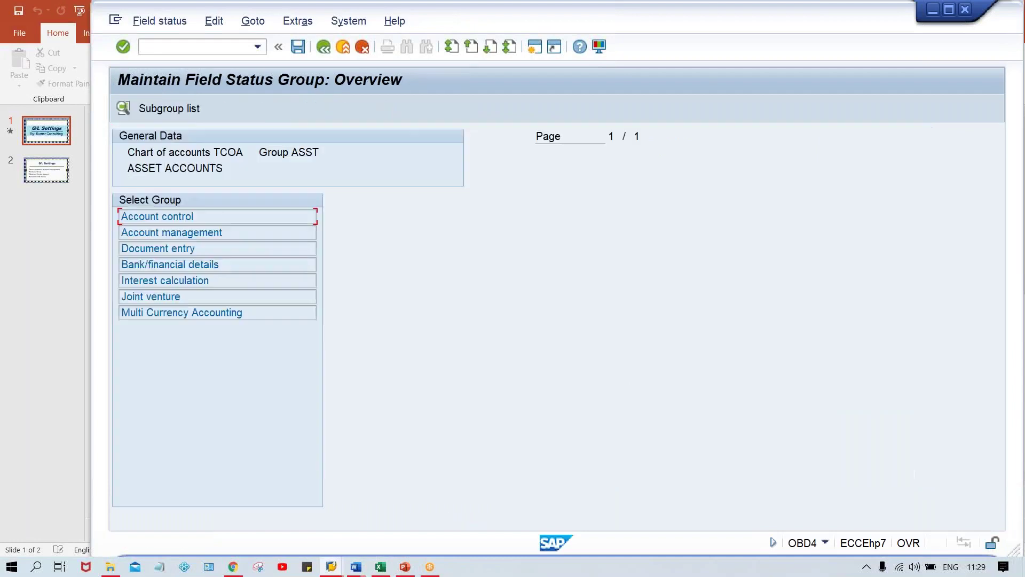
double_click(255, 218)
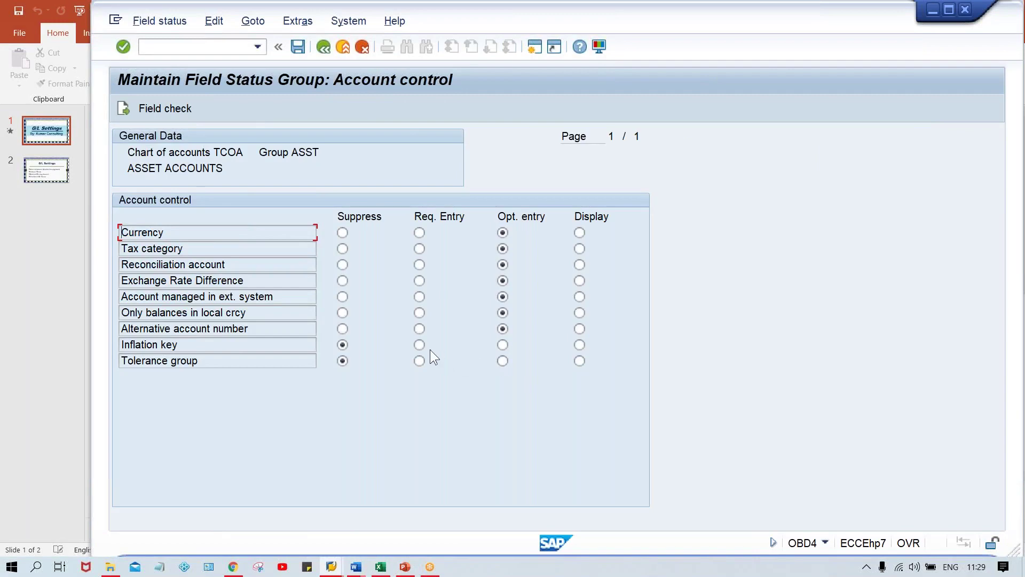
left_click(419, 344)
left_click(420, 360)
key("ctrl+s")
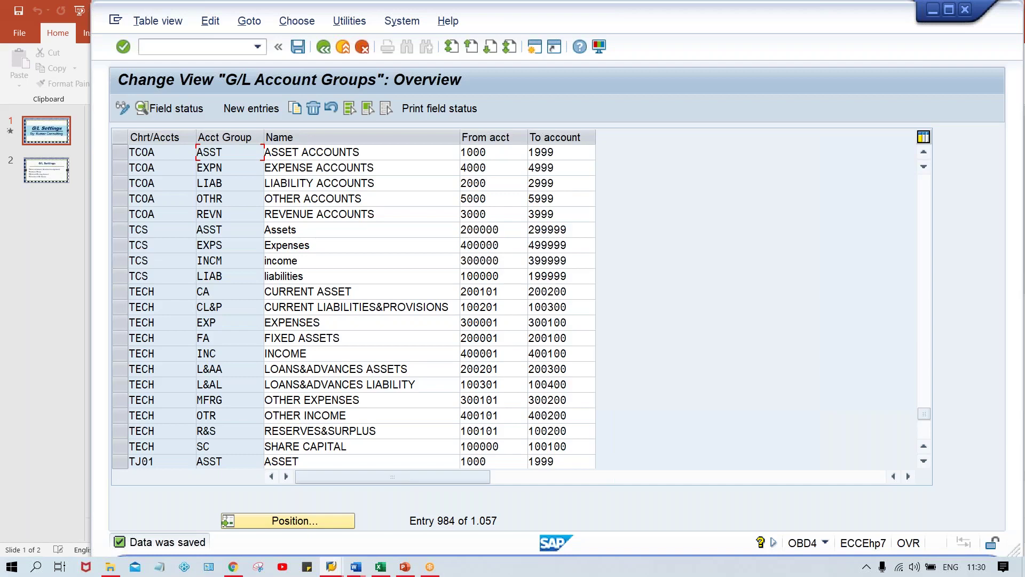
Switch to the session displaying the G/L account and restart transaction FS00 from the command history
key("alt+Tab")
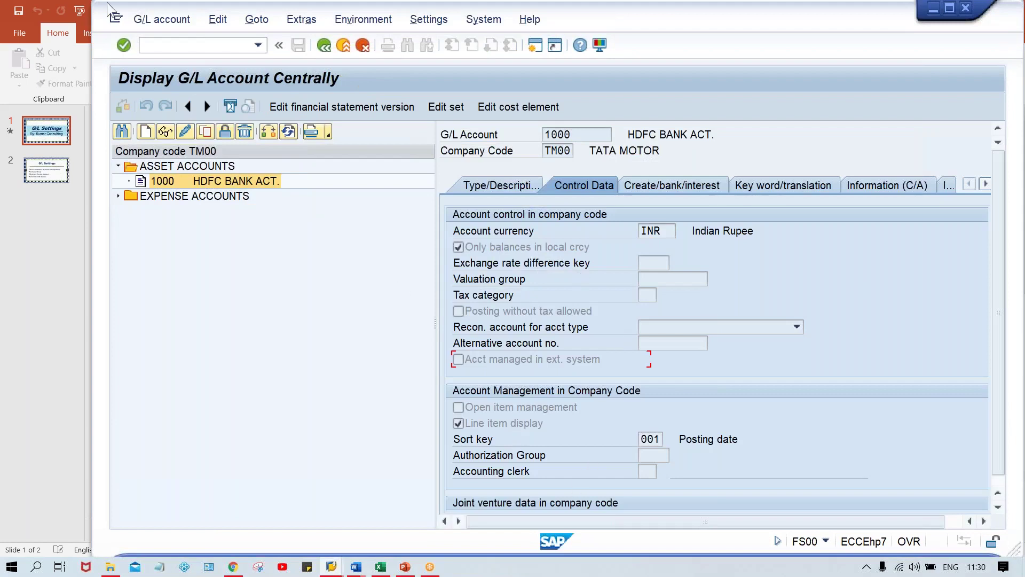
key("ctrl+slash")
type("/n")
key("Down")
key("Return")
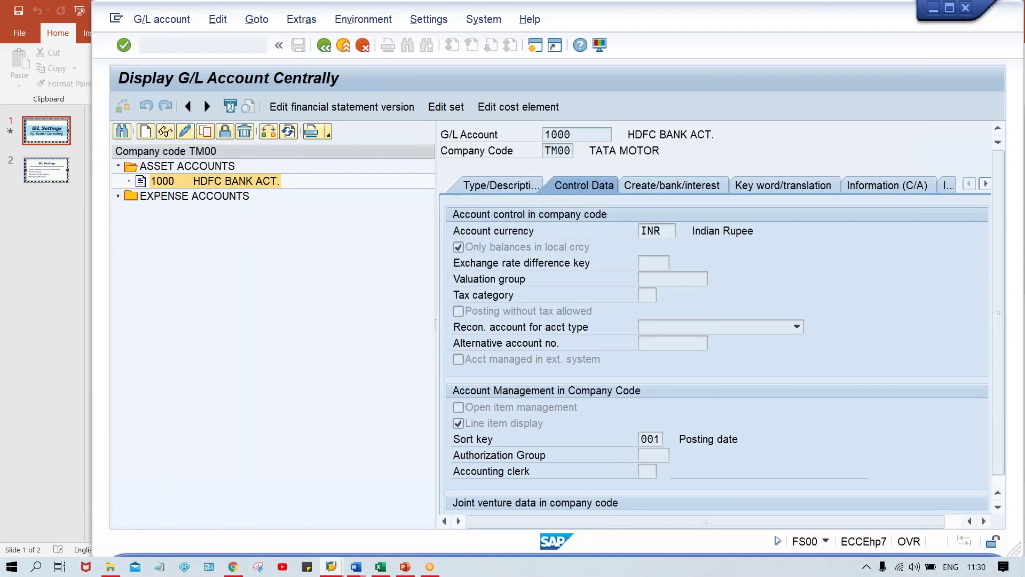
Open the control data of HDFC BANK ACT. in change mode and try to confirm it with Inflation key and Tolerance group empty
double_click(216, 167)
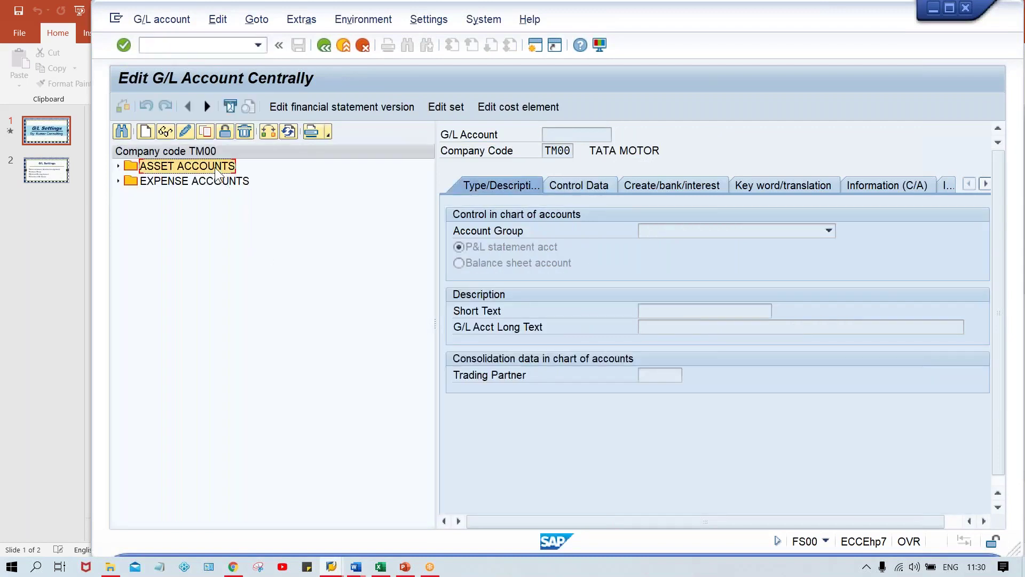
double_click(239, 181)
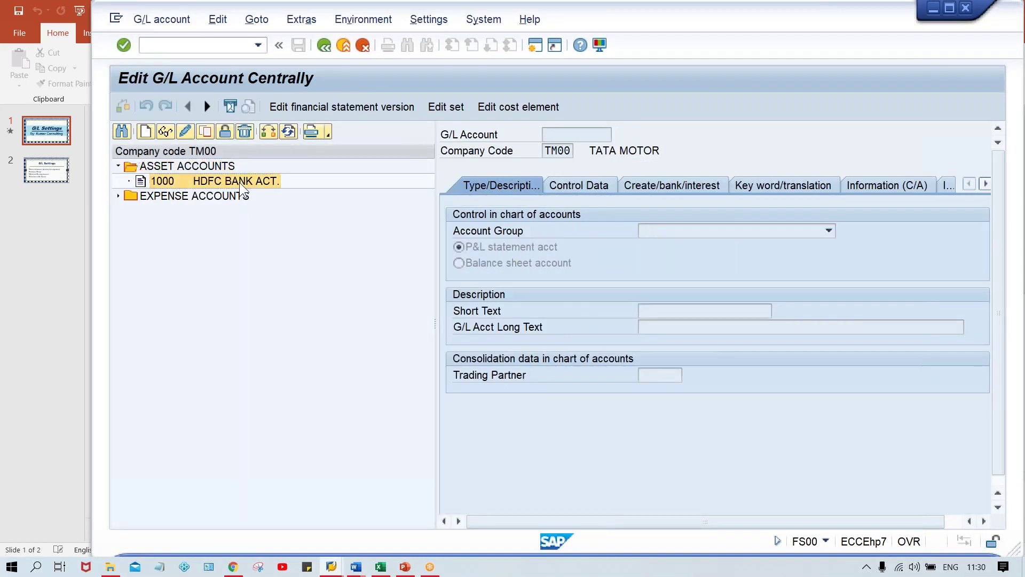
left_click(585, 186)
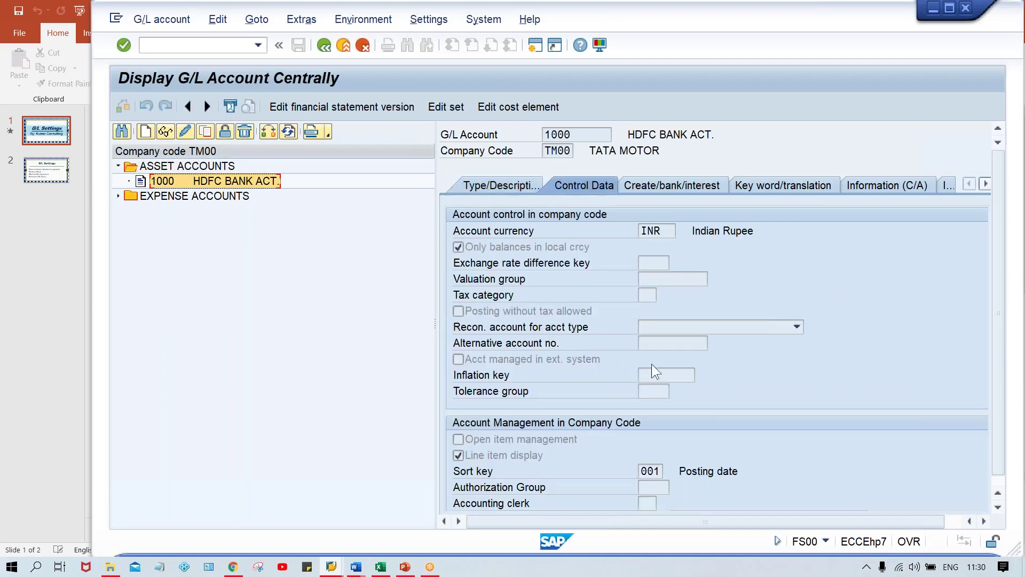
left_click(656, 369)
left_click(652, 395)
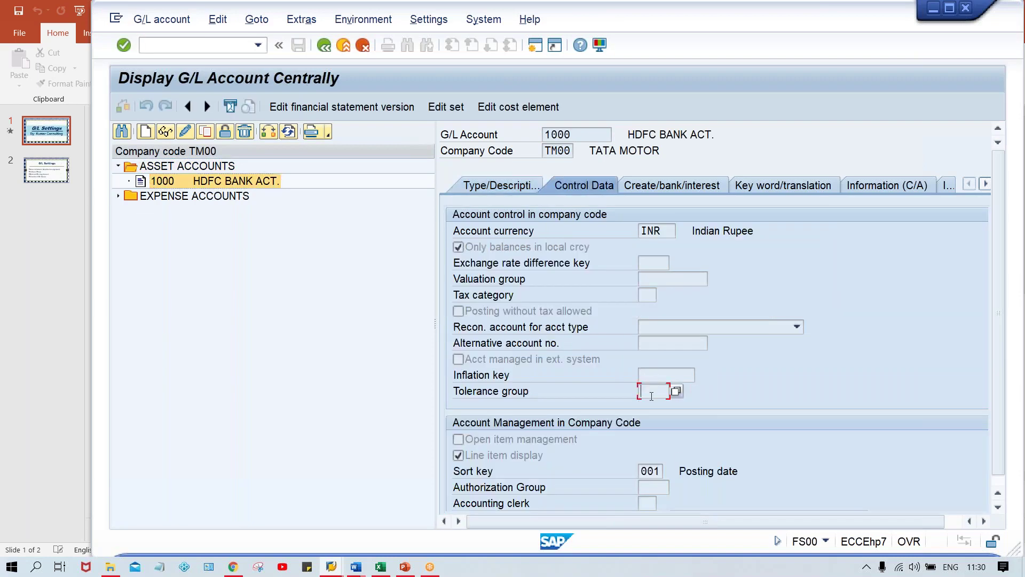
left_click(651, 376)
left_click(185, 131)
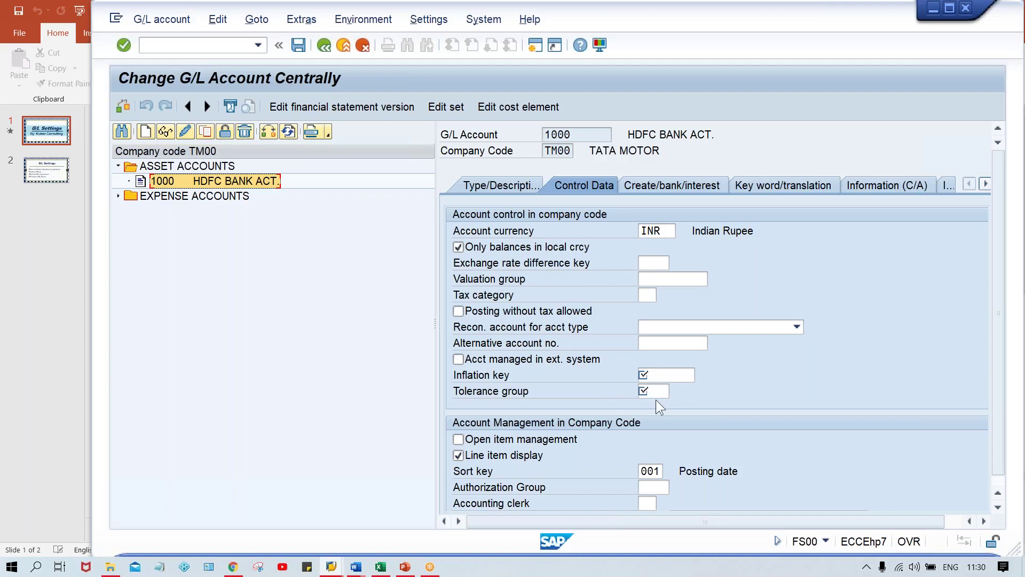
key("Return")
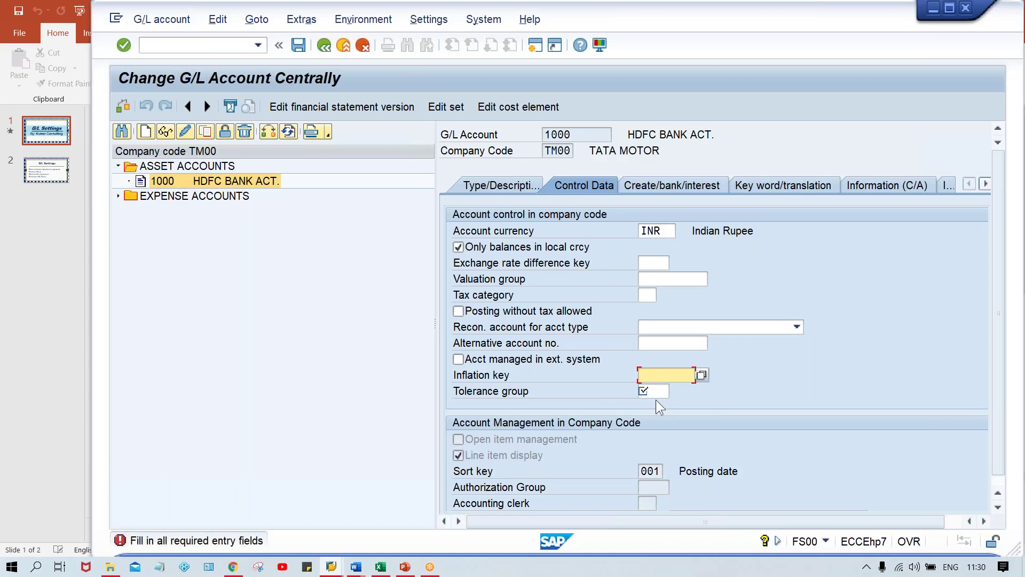
Return to the account groups session, set Inflation key and Tolerance group to Display in the account control of TCOA group ASST, and save
key("alt+Tab")
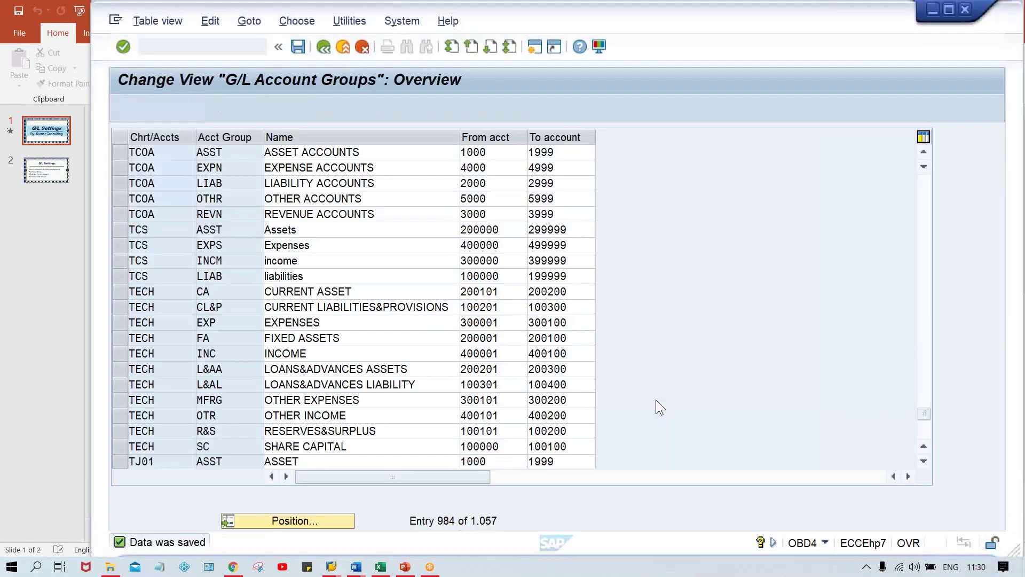
left_click(240, 151)
key("F2")
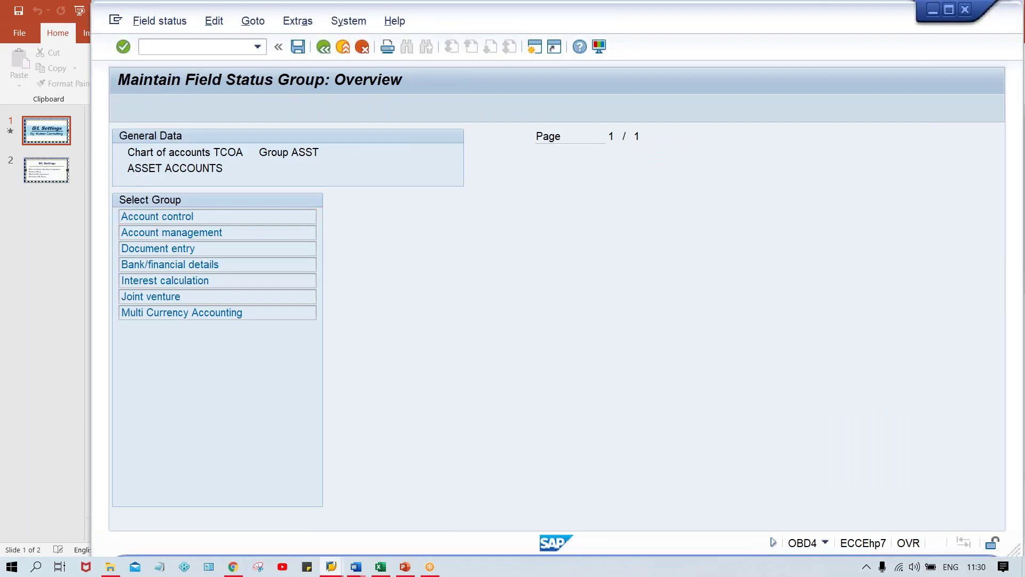
double_click(218, 218)
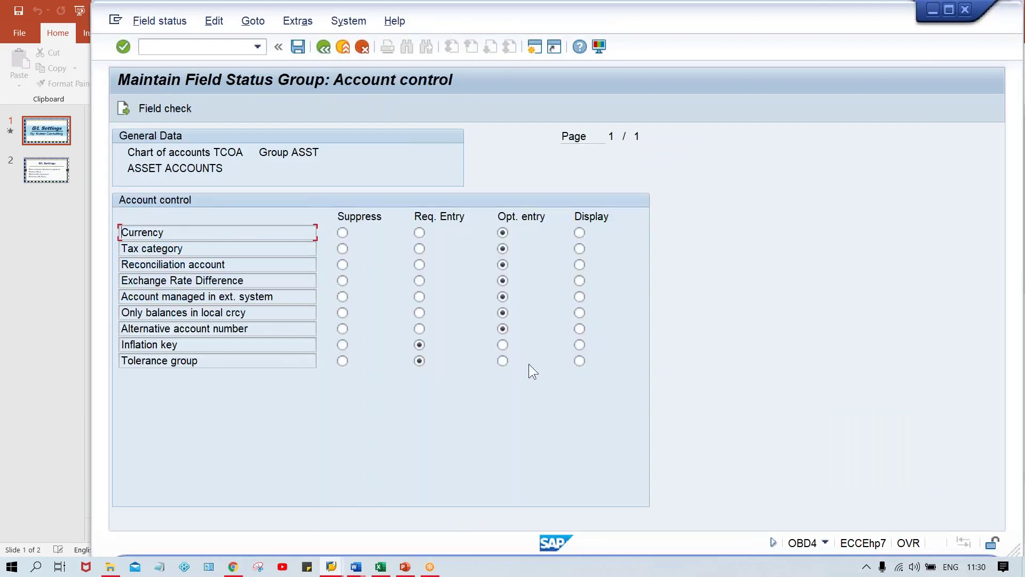
left_click(581, 345)
left_click(580, 362)
key("ctrl+s")
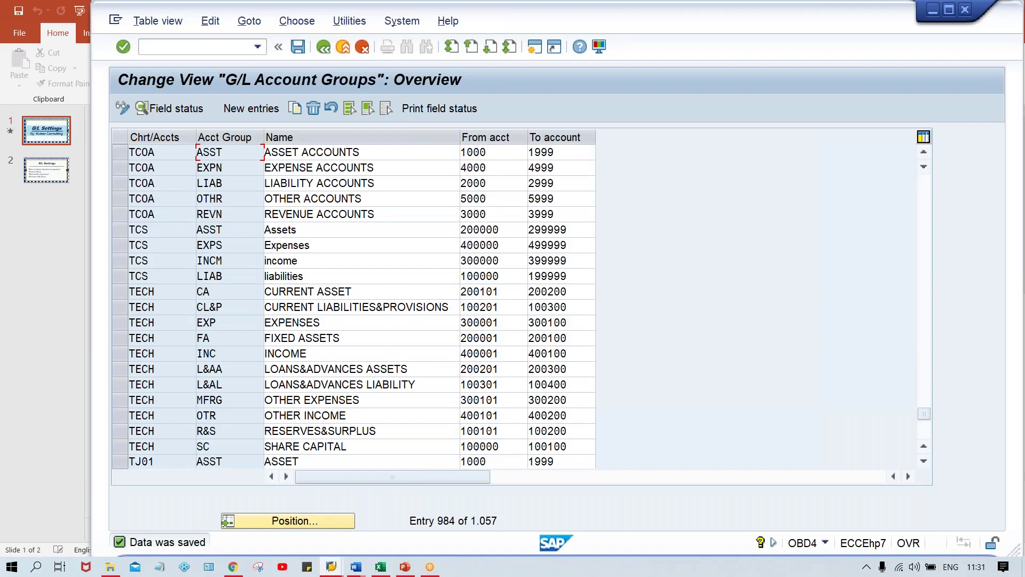
Switch back to the G/L account session and restart the transaction with /NFS00
key("alt+Tab")
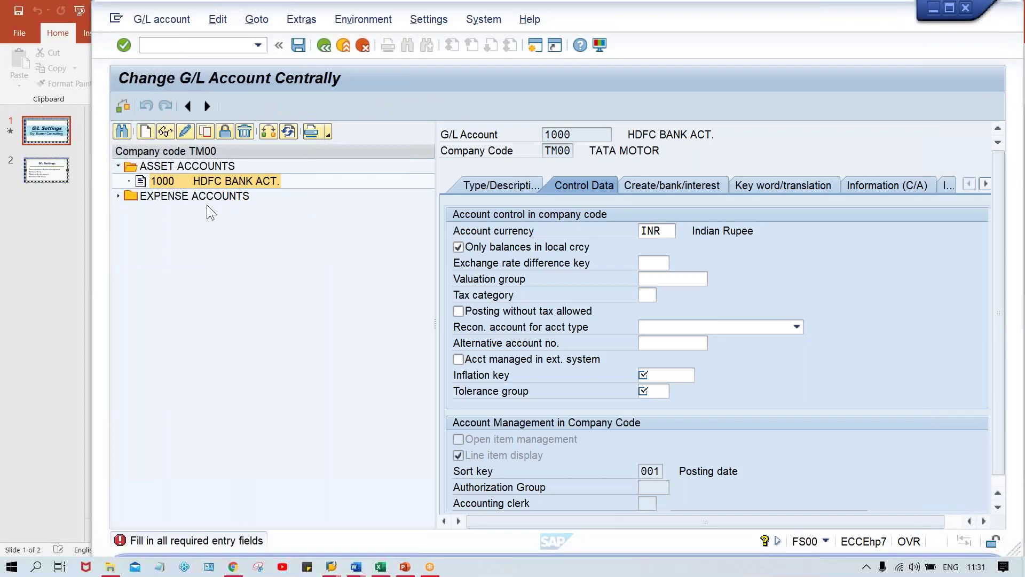
left_click(169, 51)
type("/NFS00")
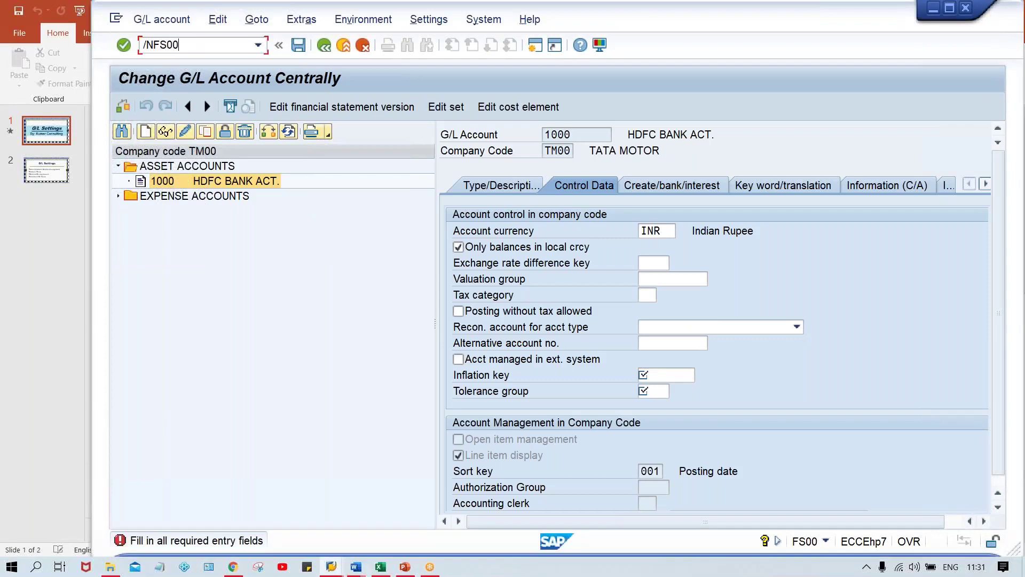
key("Return")
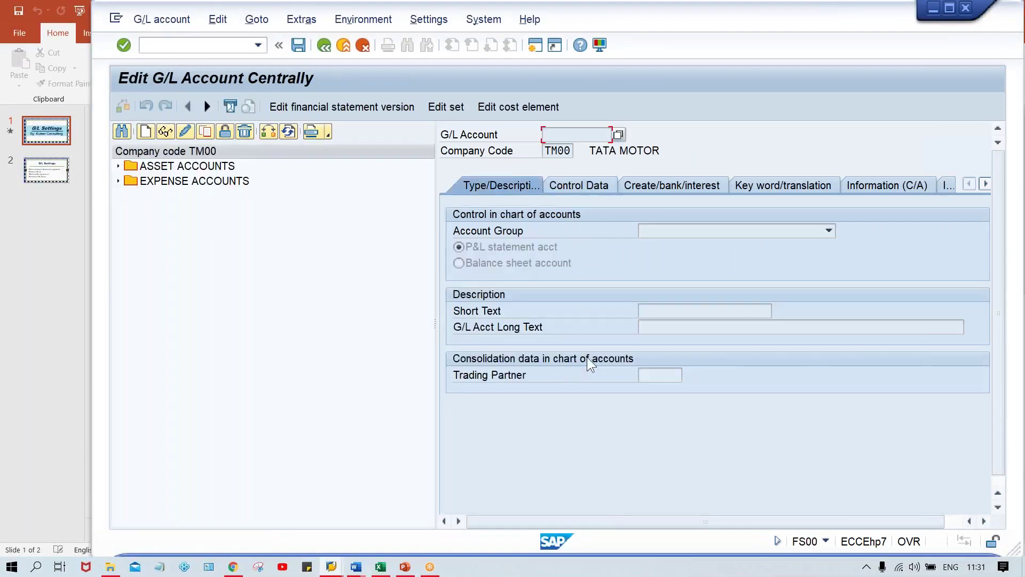
Open HDFC BANK ACT. under ASSET ACCOUNTS in change mode and check whether its Inflation key and Tolerance group accept input
double_click(185, 167)
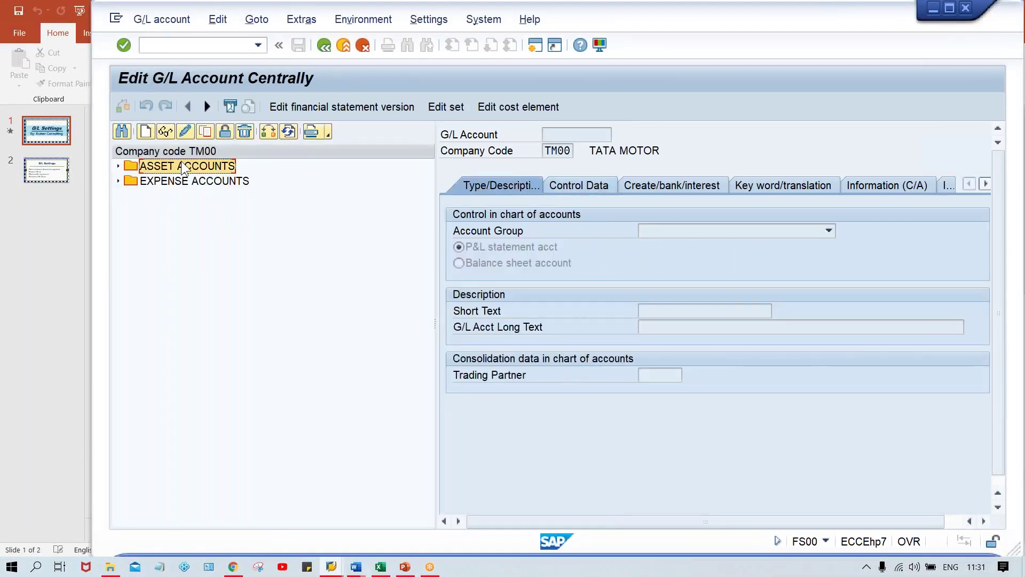
double_click(213, 182)
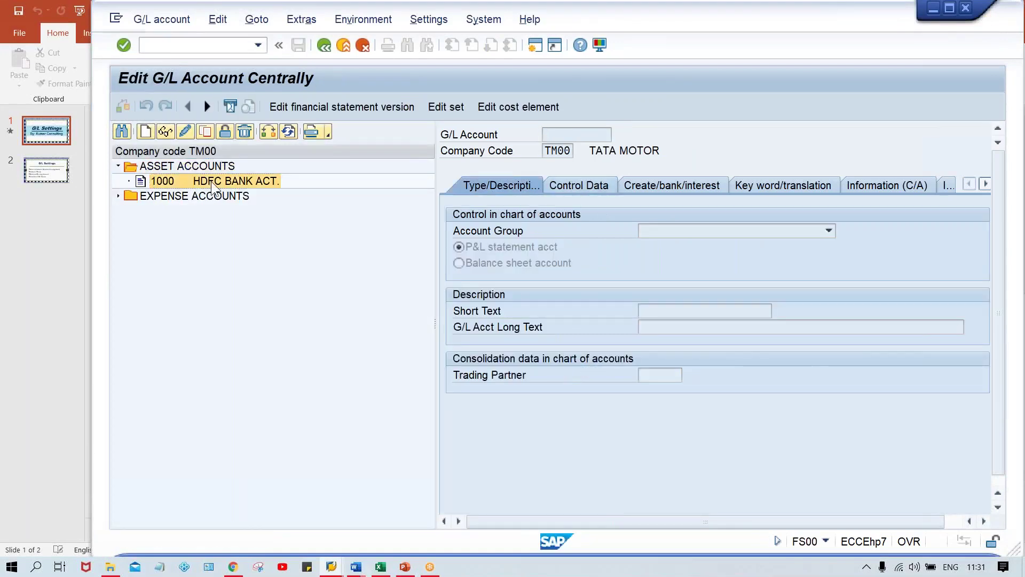
left_click(597, 187)
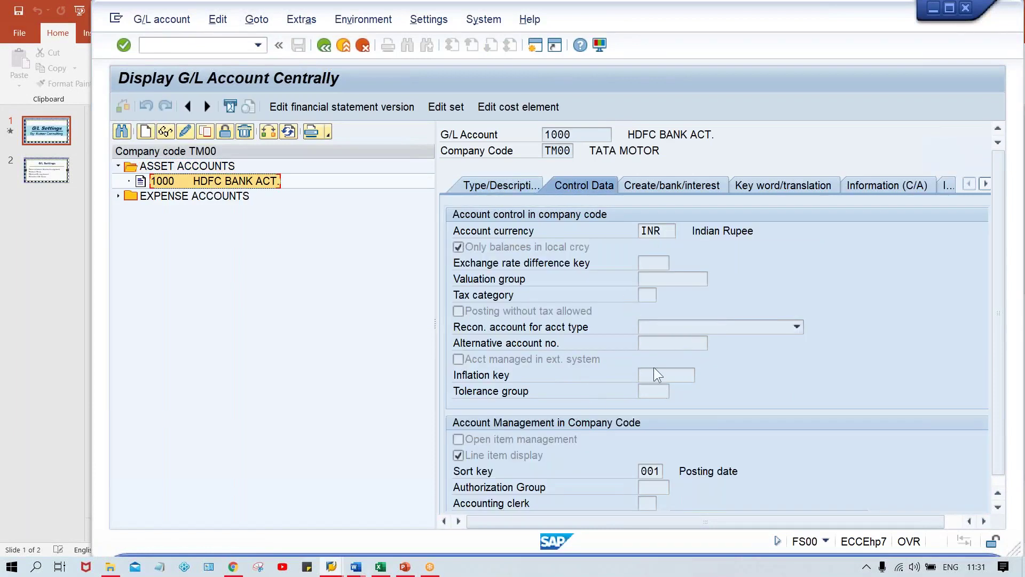
left_click(184, 132)
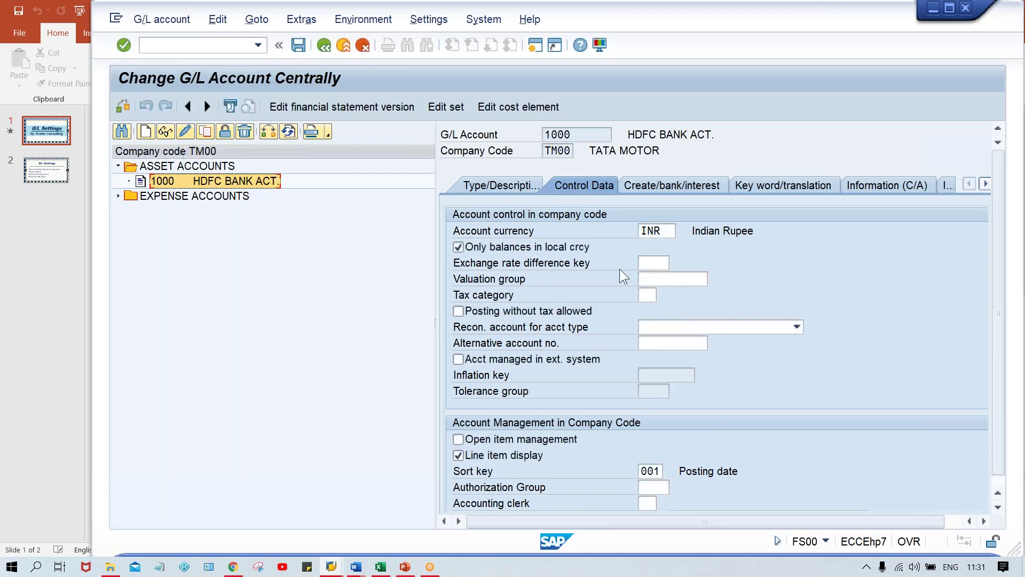
left_click(665, 373)
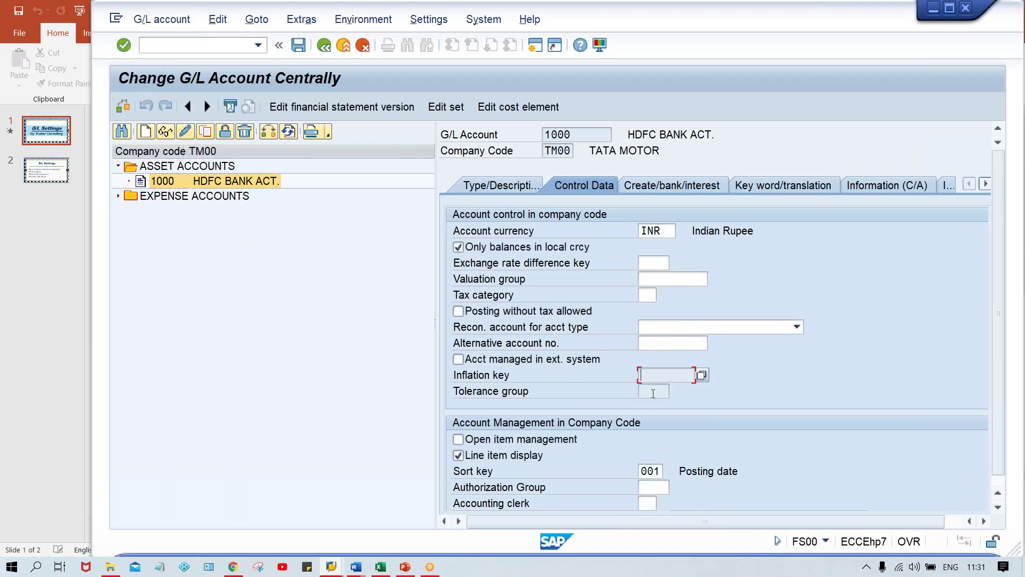
left_click(652, 394)
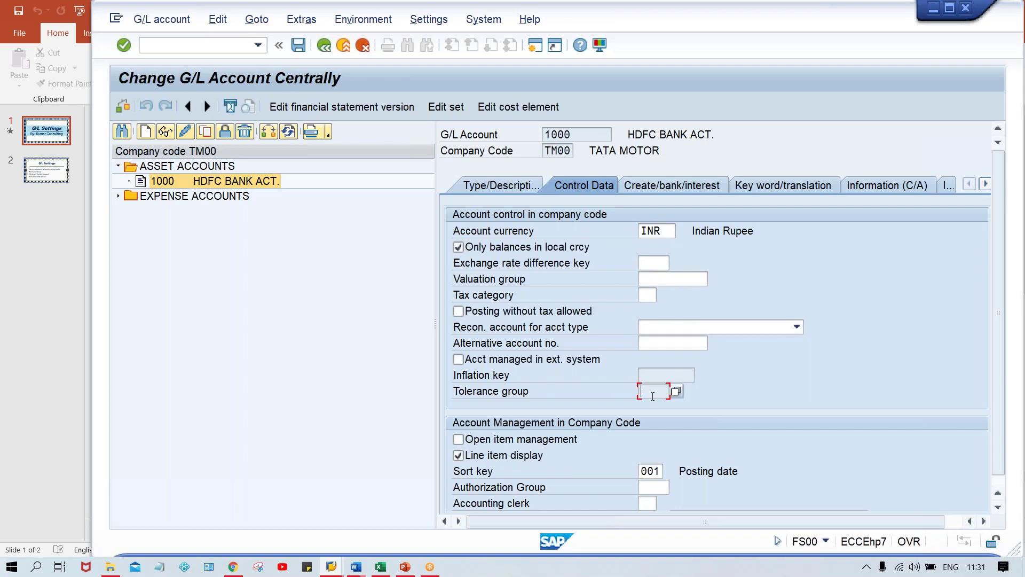
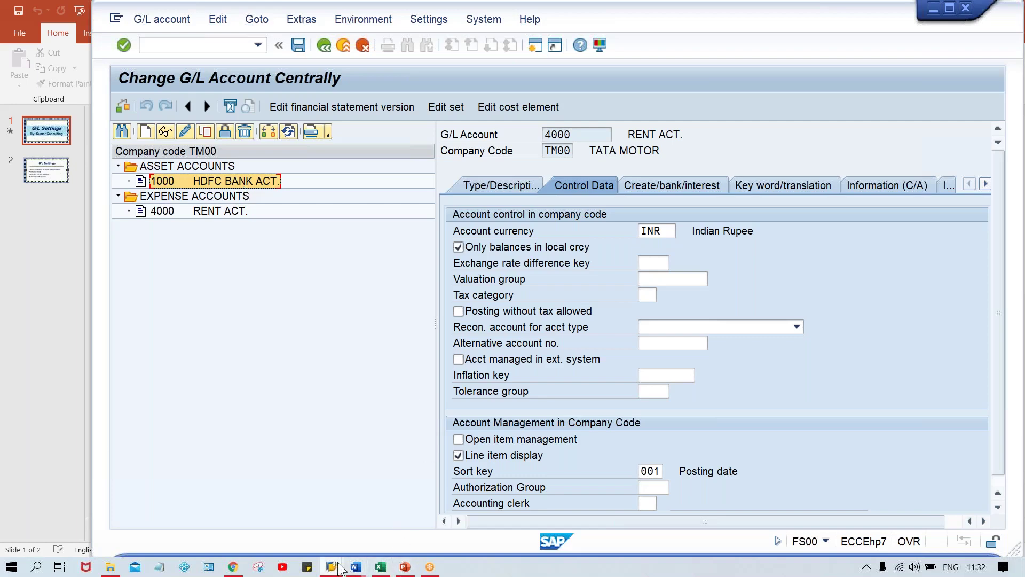
Return to the account groups session, set Inflation key and Tolerance group to optional entry in the account control of TCOA group ASST, and save
mouse_move(335, 567)
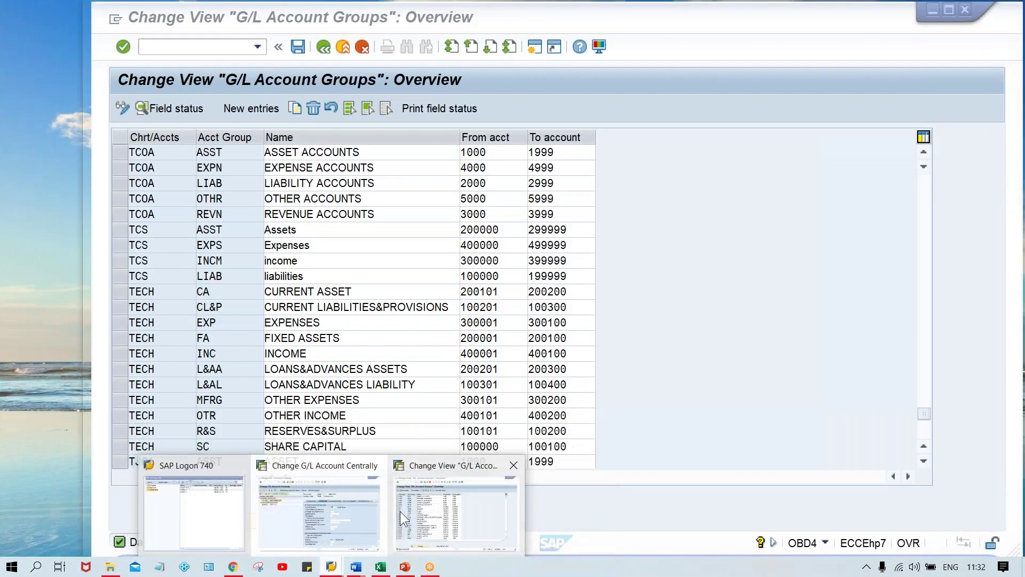
left_click(399, 511)
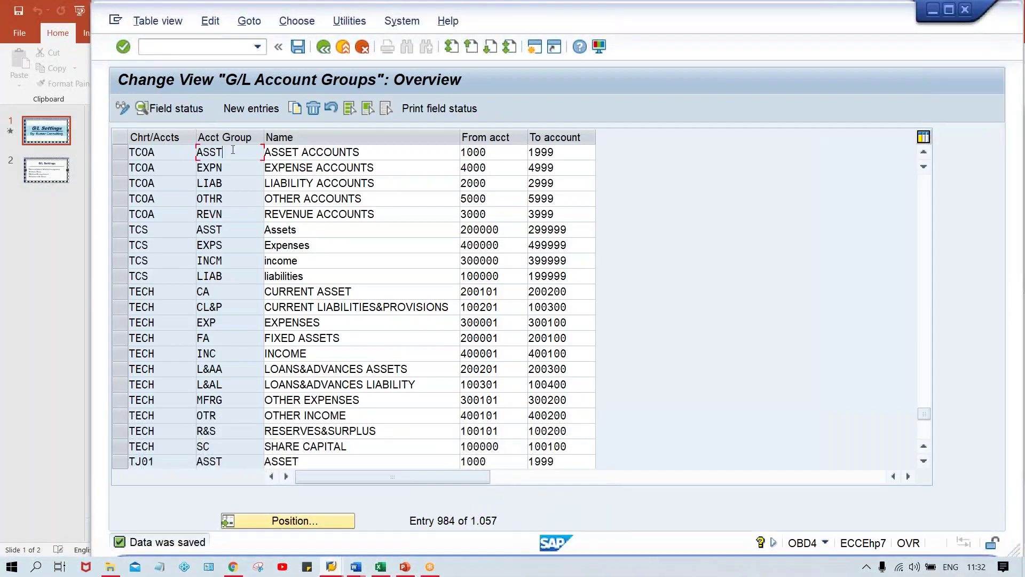
double_click(262, 152)
double_click(233, 216)
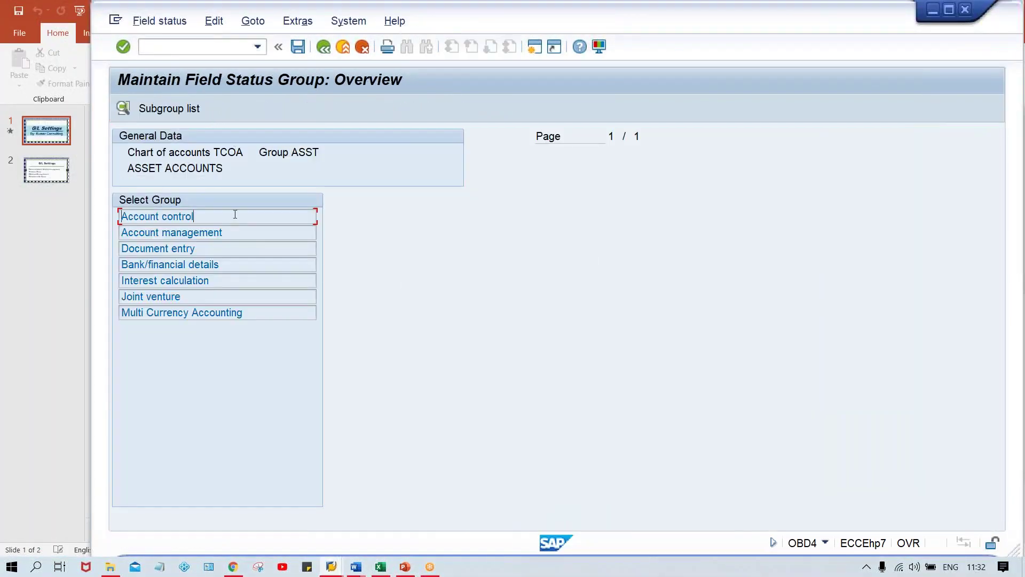
left_click(503, 345)
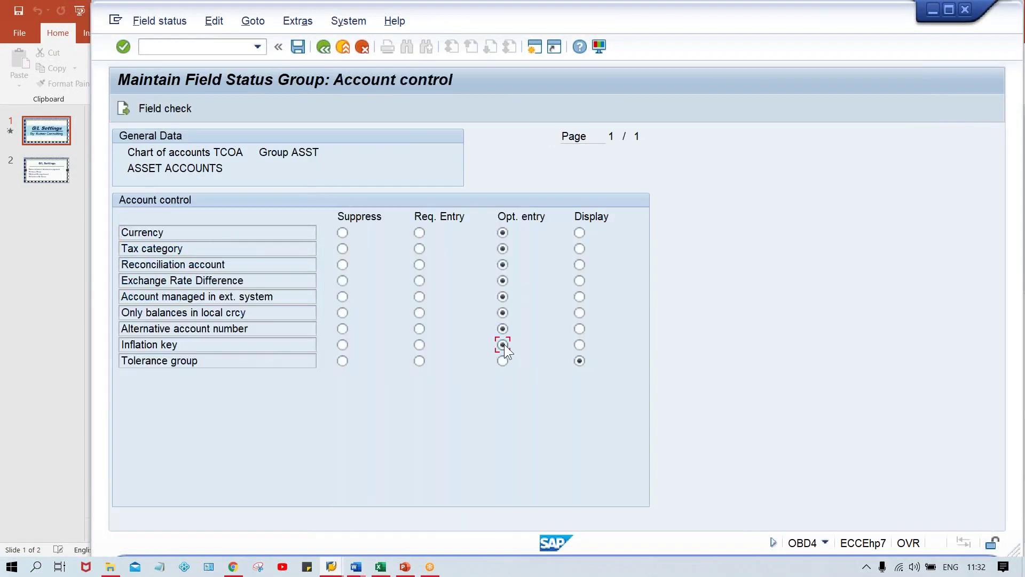
left_click(503, 362)
key("ctrl+s")
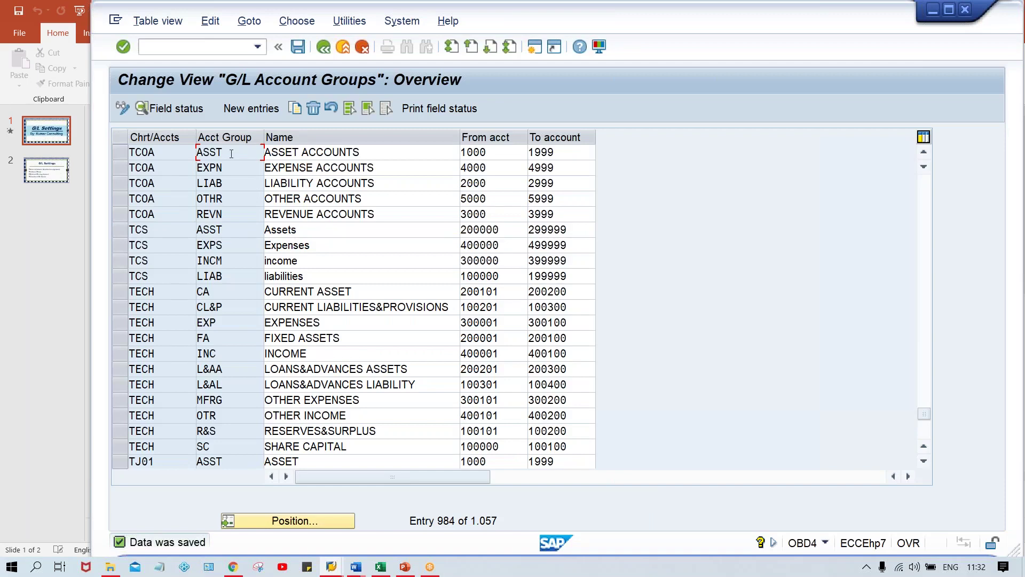
Review the TCOA group ASST row in the account groups overview, including its from and to account number range
double_click(202, 155)
left_click(237, 154)
left_click(238, 169)
left_click(230, 153)
left_click(513, 150)
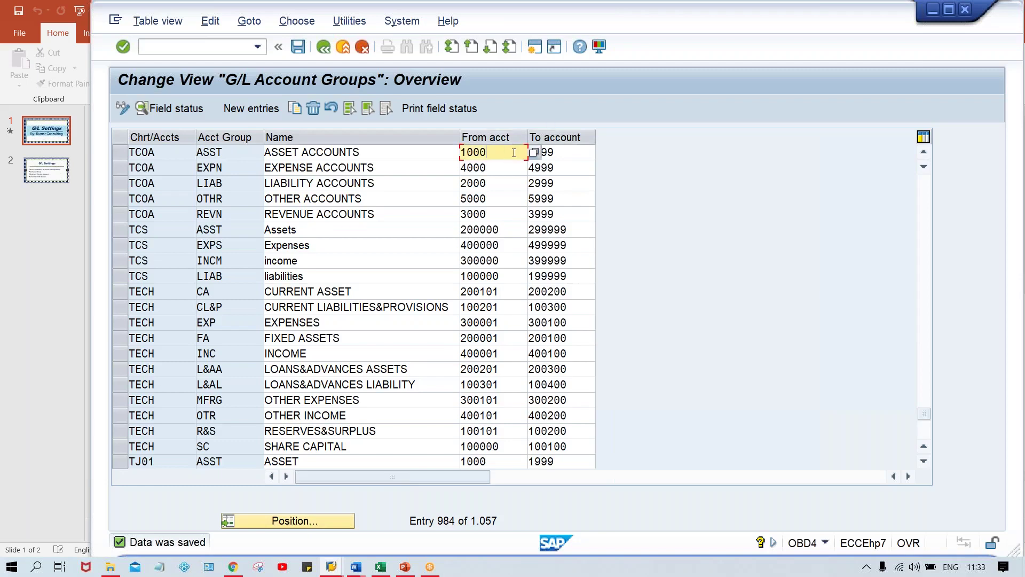
left_click(566, 152)
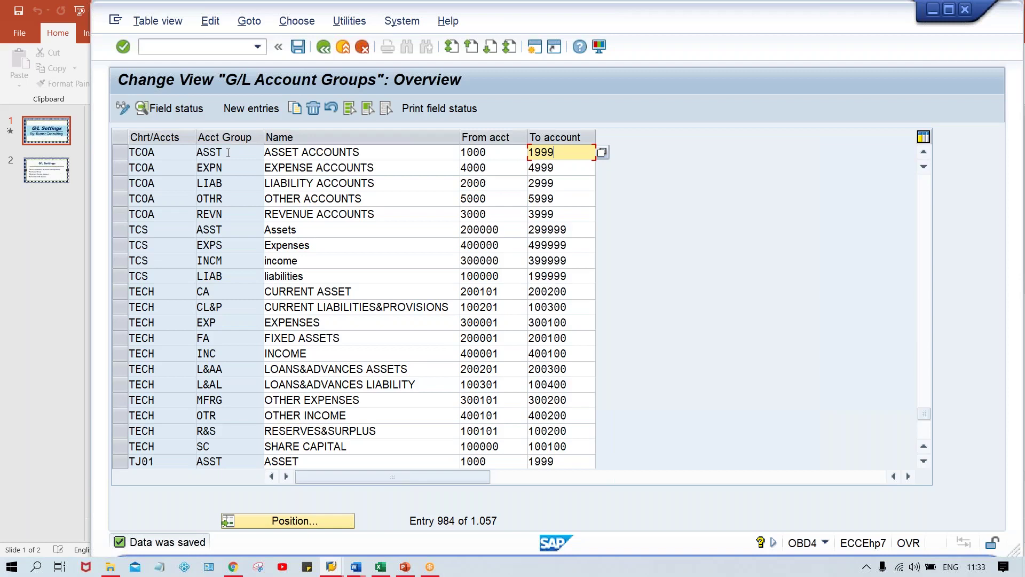
Switch to the G/L account session and check the Inflation key field in the control data of RENT ACT
key("alt+Tab")
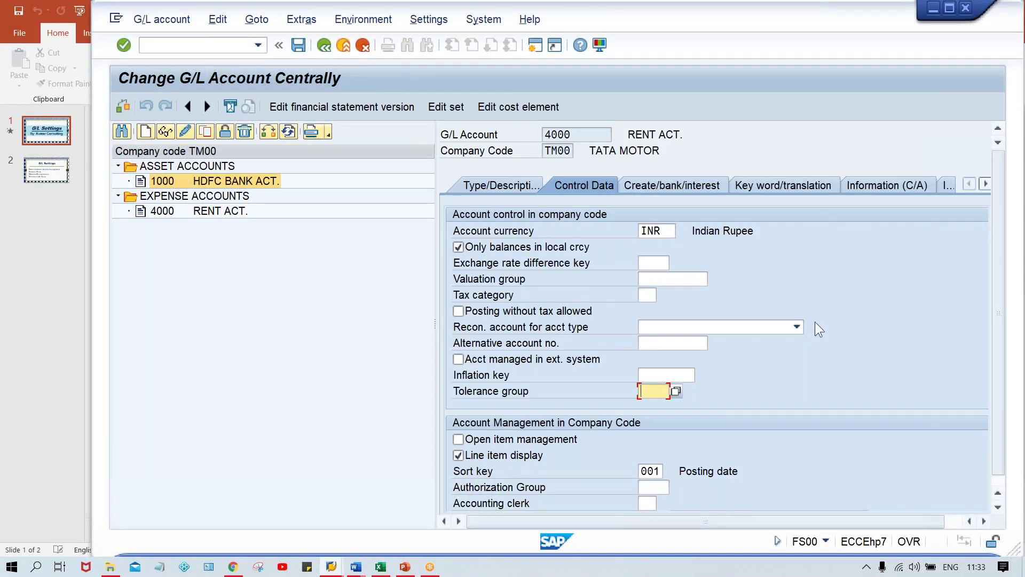
left_click(657, 377)
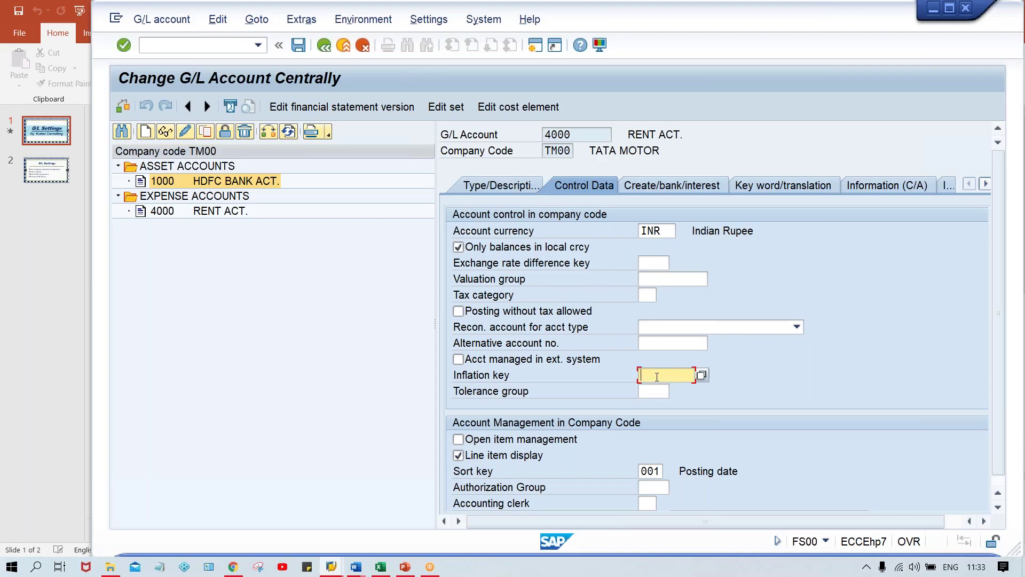